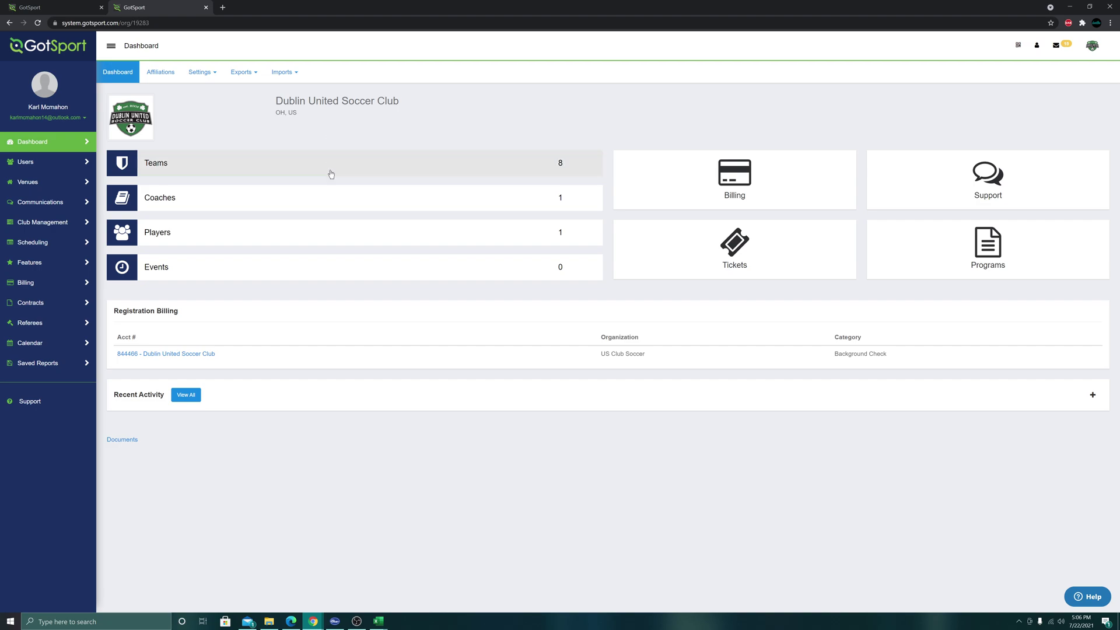
# - Open the club's Players list from the Club Management section
pyautogui.click(55, 222)
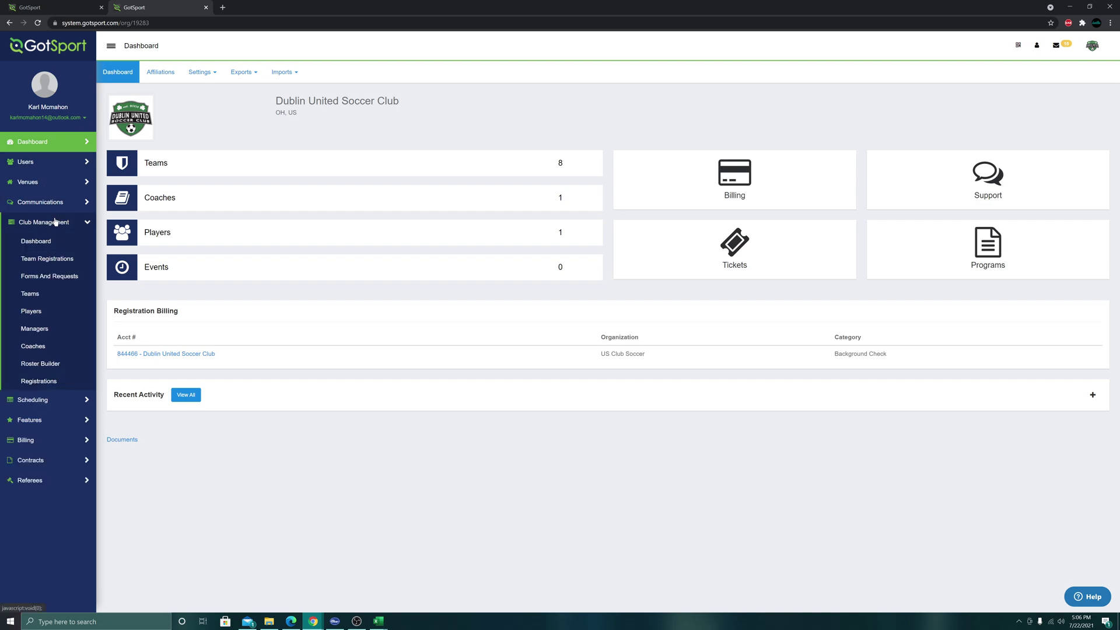
pyautogui.click(42, 310)
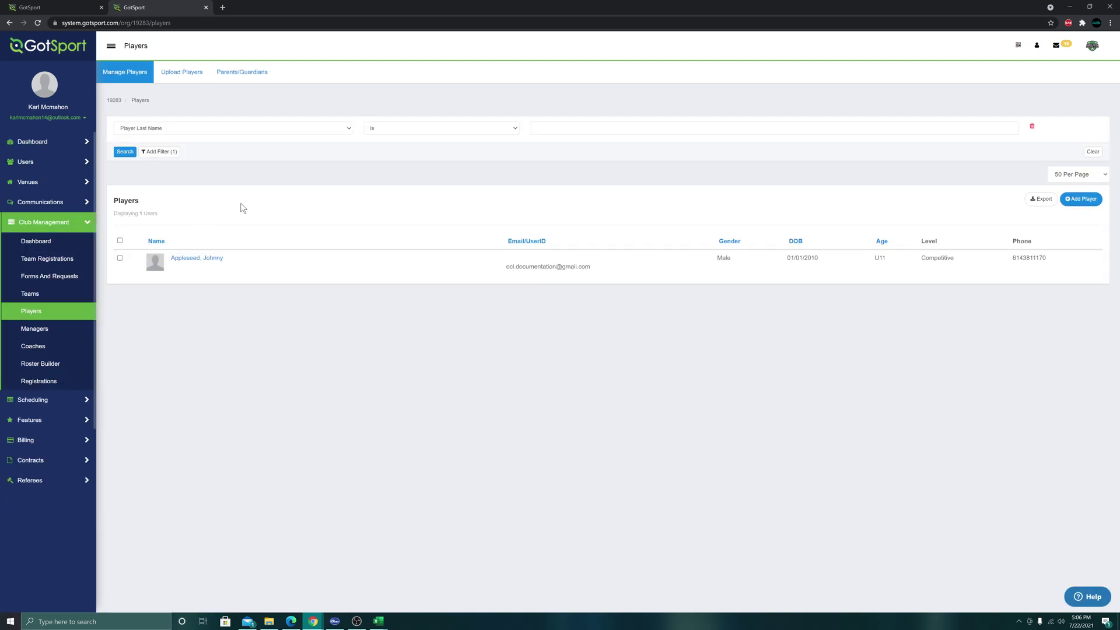
# - Open the Upload Players page and review the required-fields list in the Instructions
pyautogui.click(198, 72)
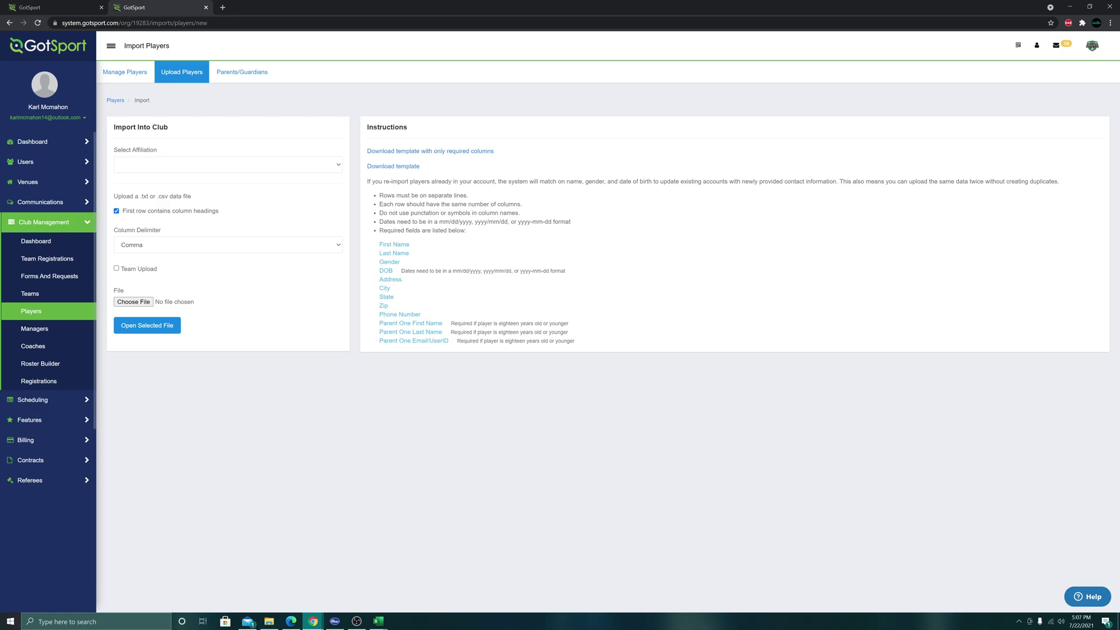
pyautogui.moveTo(378, 243)
pyautogui.mouseDown()
pyautogui.moveTo(456, 354)
pyautogui.moveTo(386, 245)
pyautogui.mouseUp()
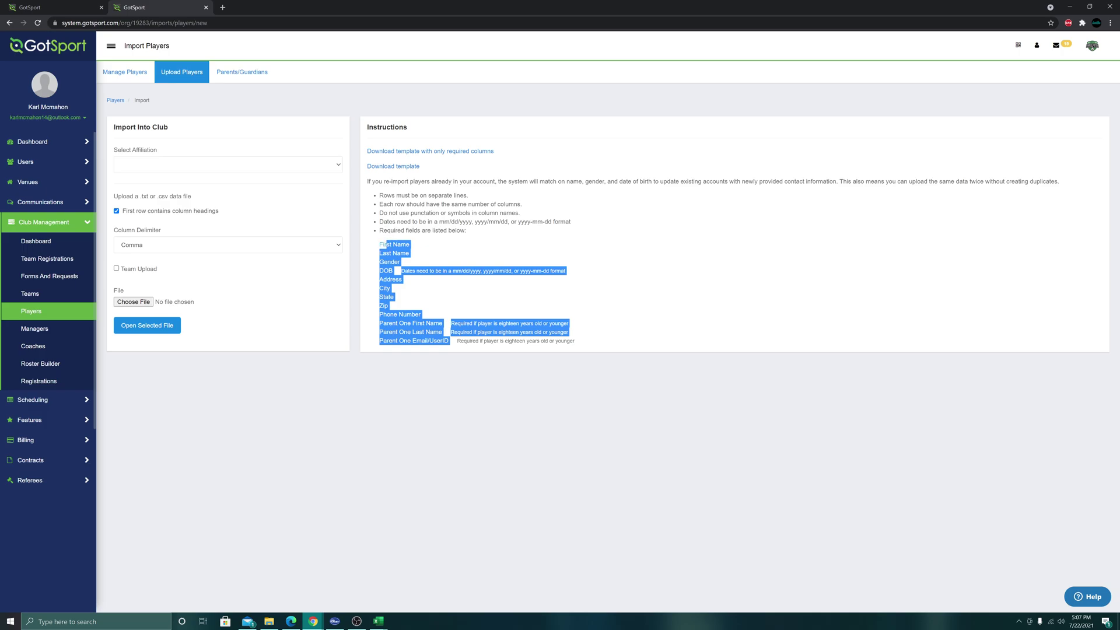
pyautogui.click(469, 257)
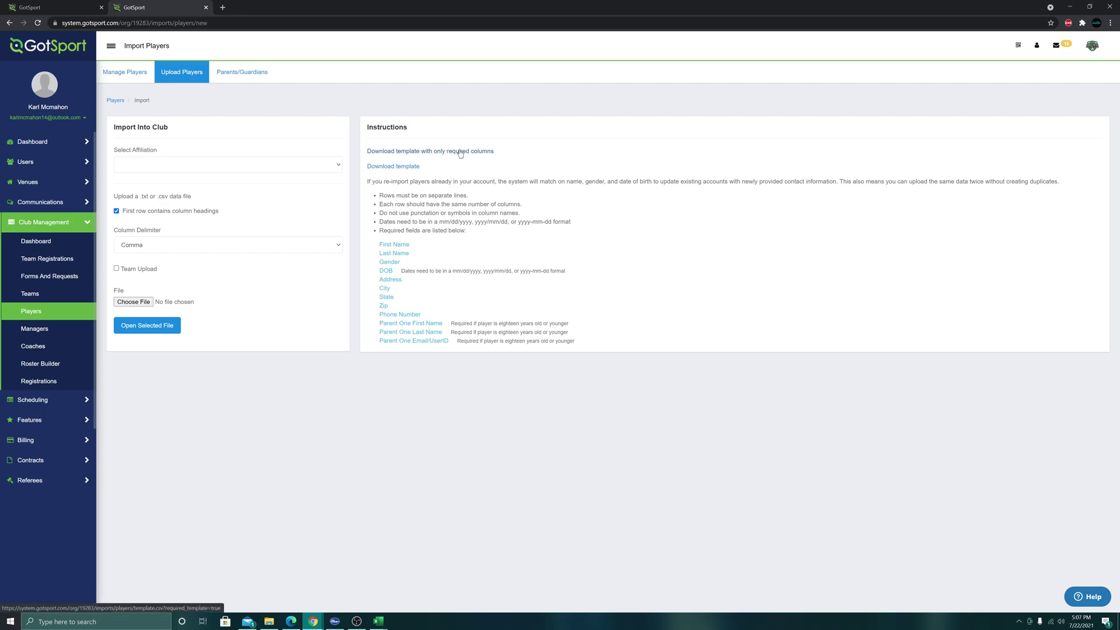
pyautogui.moveTo(376, 243); pyautogui.dragTo(465, 350)
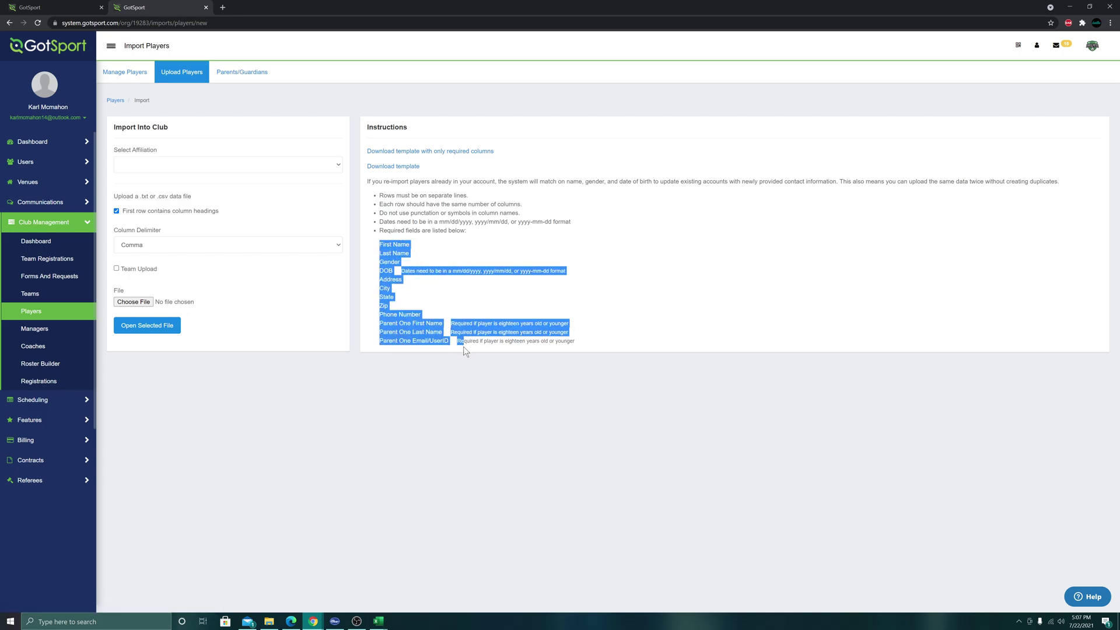
pyautogui.click(450, 288)
pyautogui.moveTo(377, 248); pyautogui.dragTo(464, 355)
pyautogui.click(435, 282)
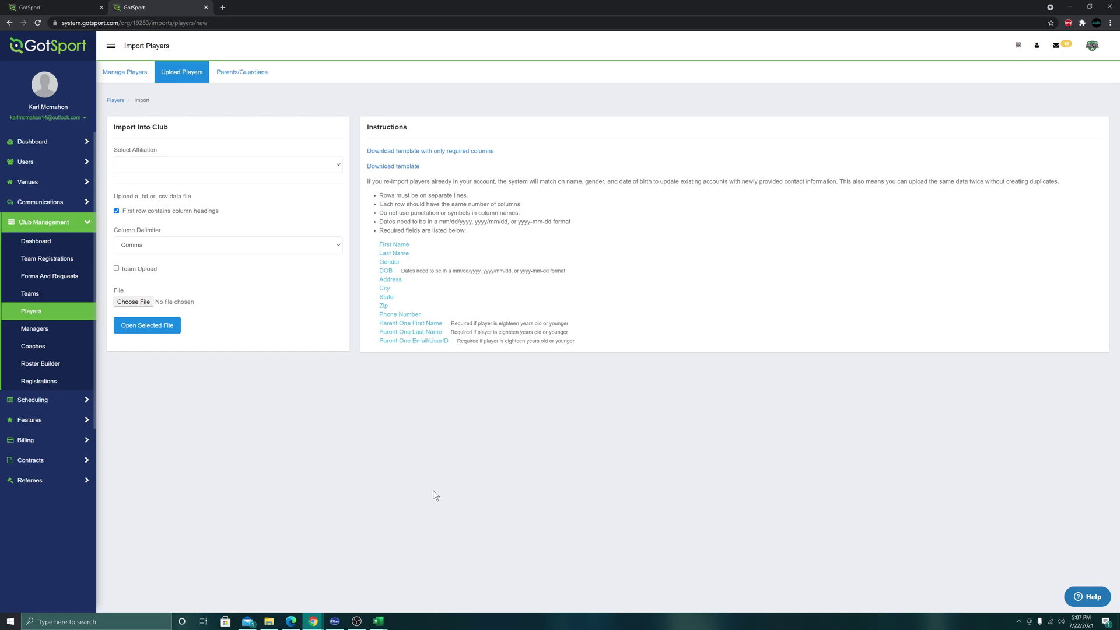
pyautogui.moveTo(379, 620)
pyautogui.click(416, 586)
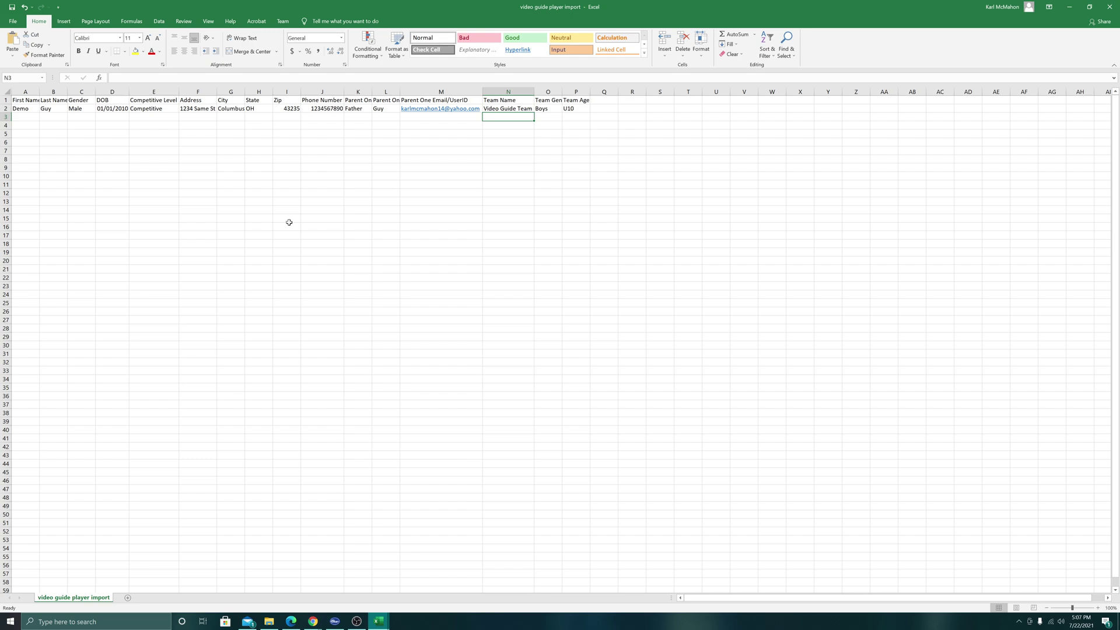
pyautogui.click(206, 167)
pyautogui.click(25, 109)
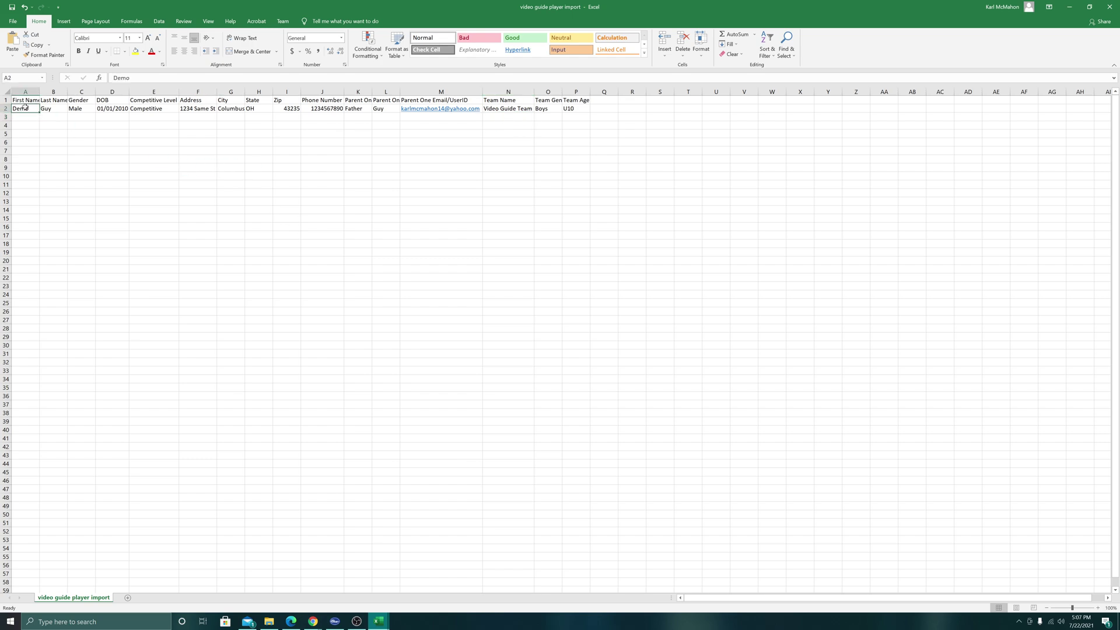
pyautogui.click(243, 133)
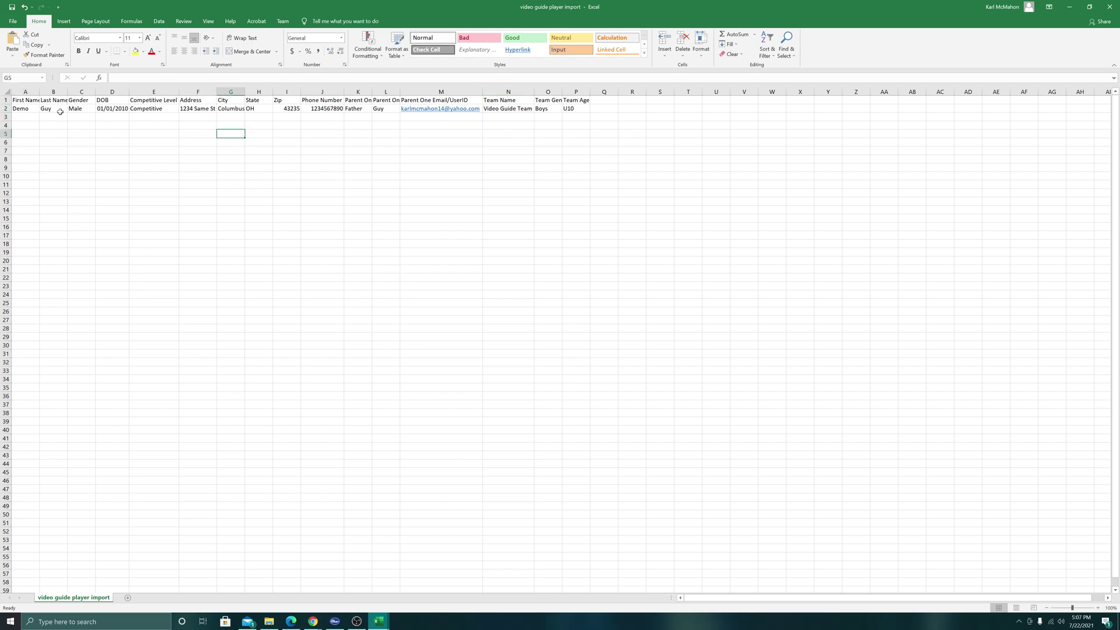
pyautogui.click(27, 108)
pyautogui.click(59, 109)
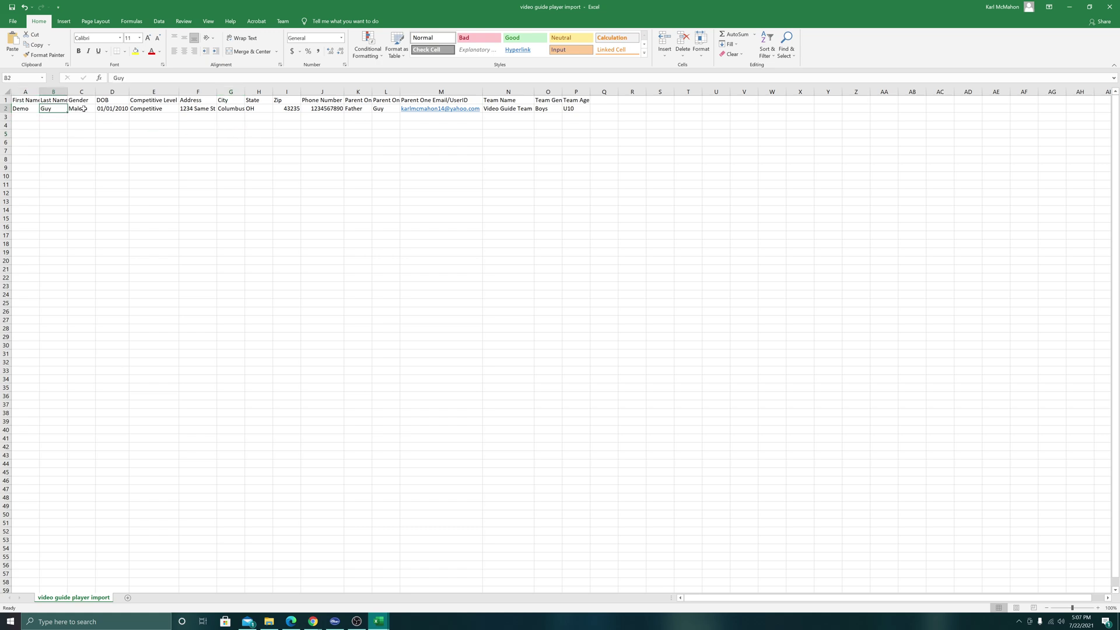
pyautogui.click(85, 109)
pyautogui.click(115, 107)
pyautogui.click(162, 110)
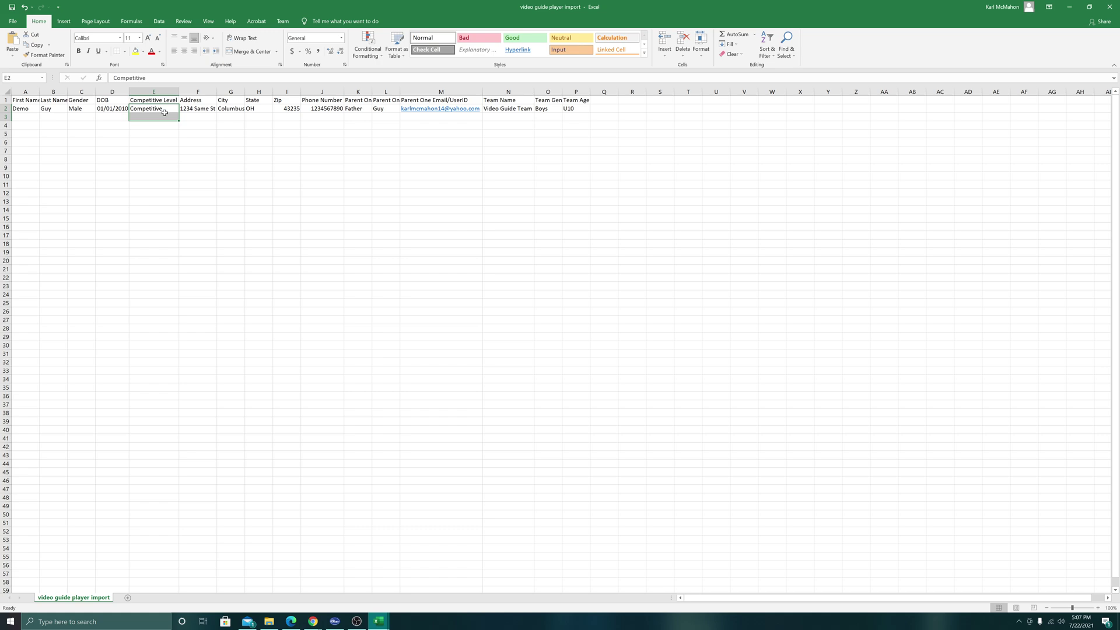
pyautogui.click(199, 109)
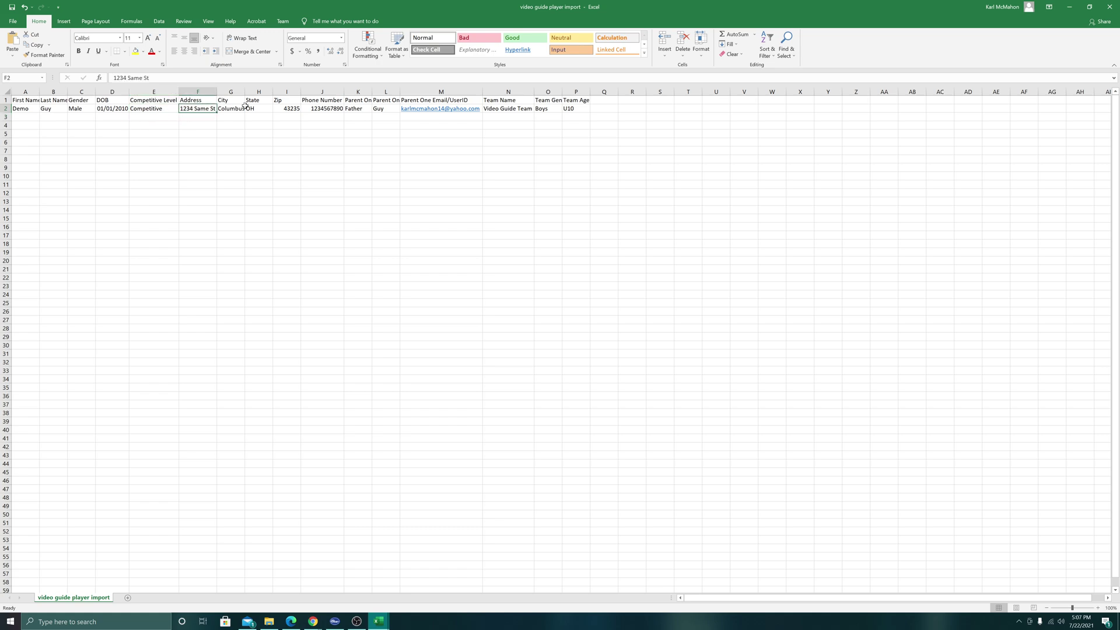
pyautogui.click(242, 109)
pyautogui.click(256, 108)
pyautogui.click(296, 109)
pyautogui.click(327, 110)
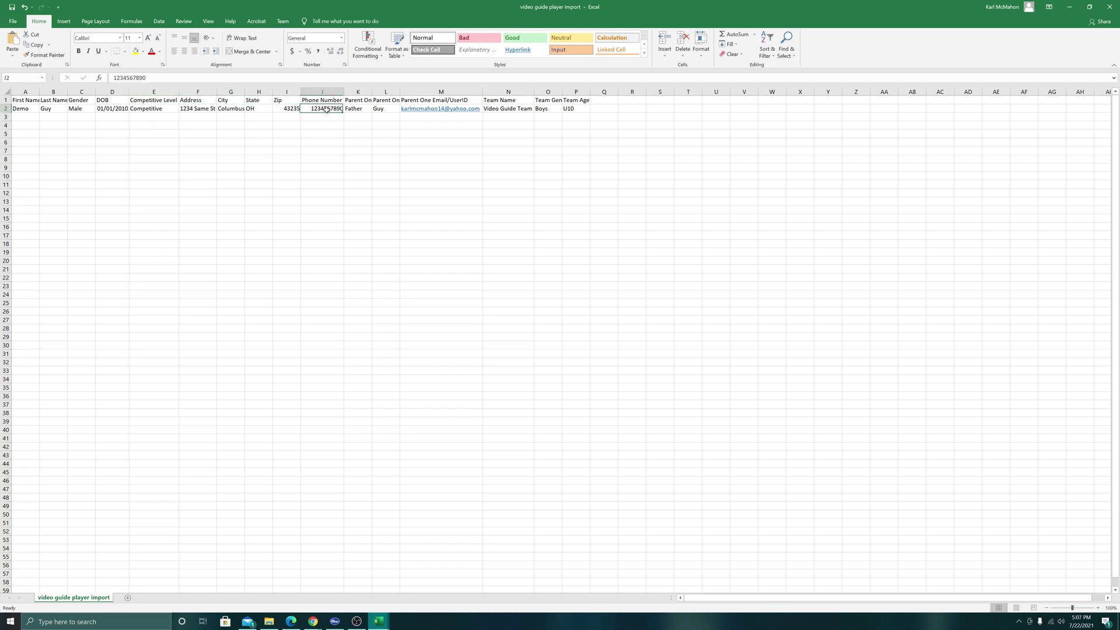
pyautogui.click(356, 109)
pyautogui.click(388, 108)
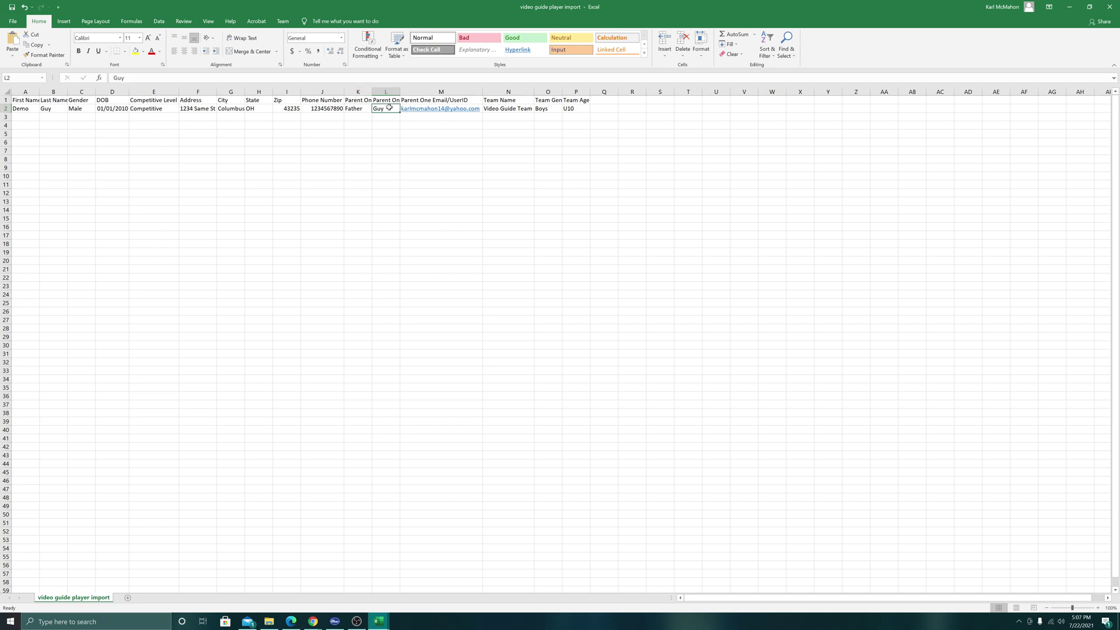
pyautogui.click(505, 109)
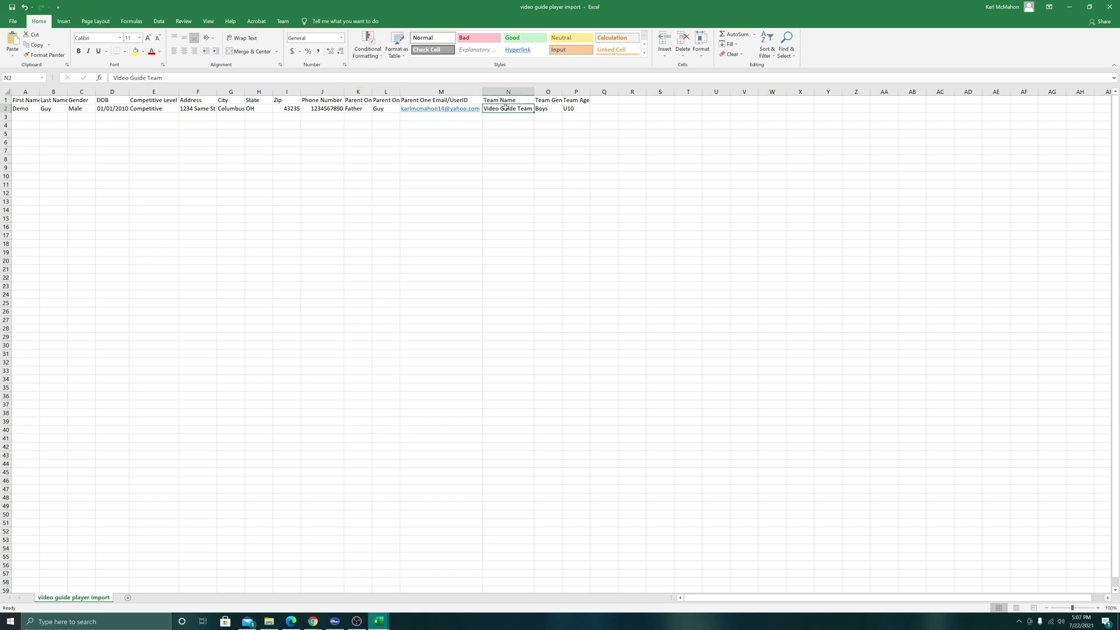
# - Select and inspect the Team Name, Team Gender and Team Age columns N–P
pyautogui.moveTo(508, 92); pyautogui.dragTo(575, 93)
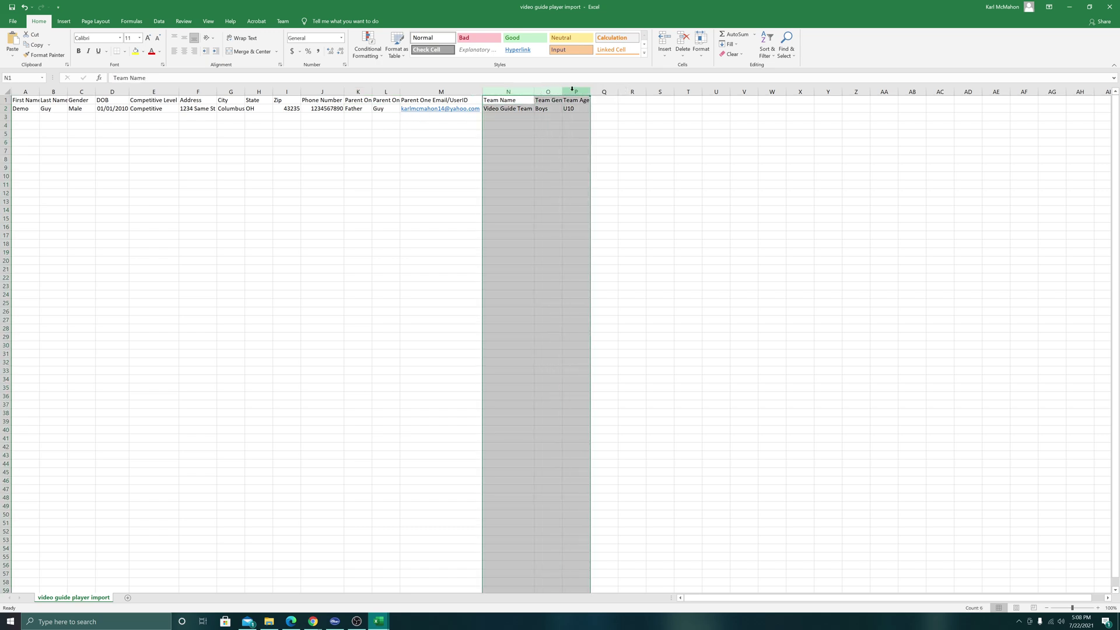
pyautogui.click(531, 131)
pyautogui.click(472, 117)
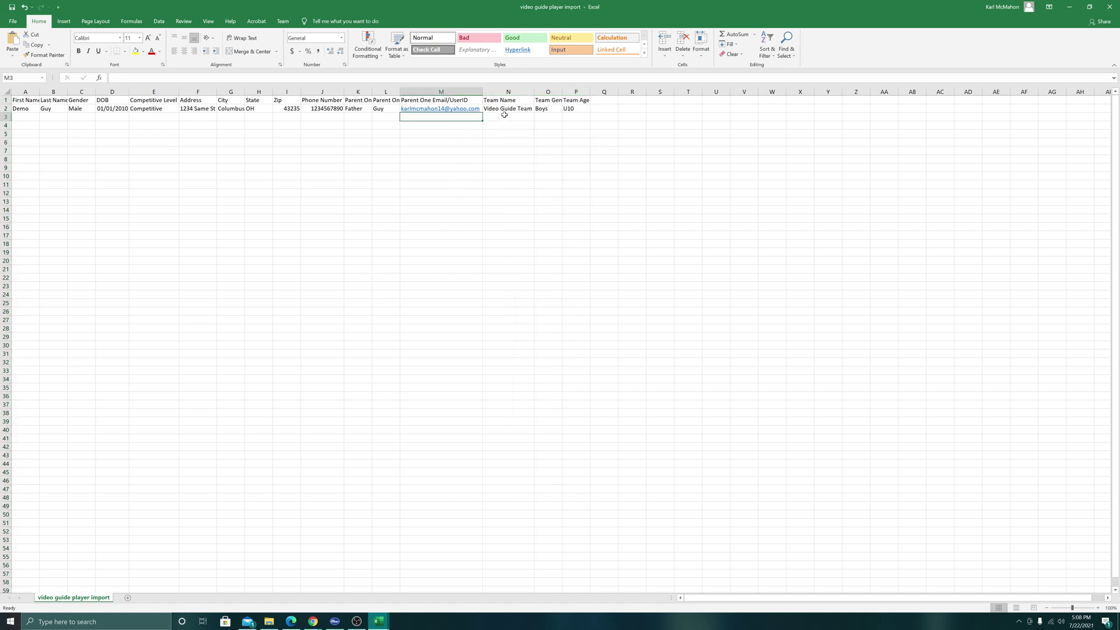
pyautogui.click(509, 92)
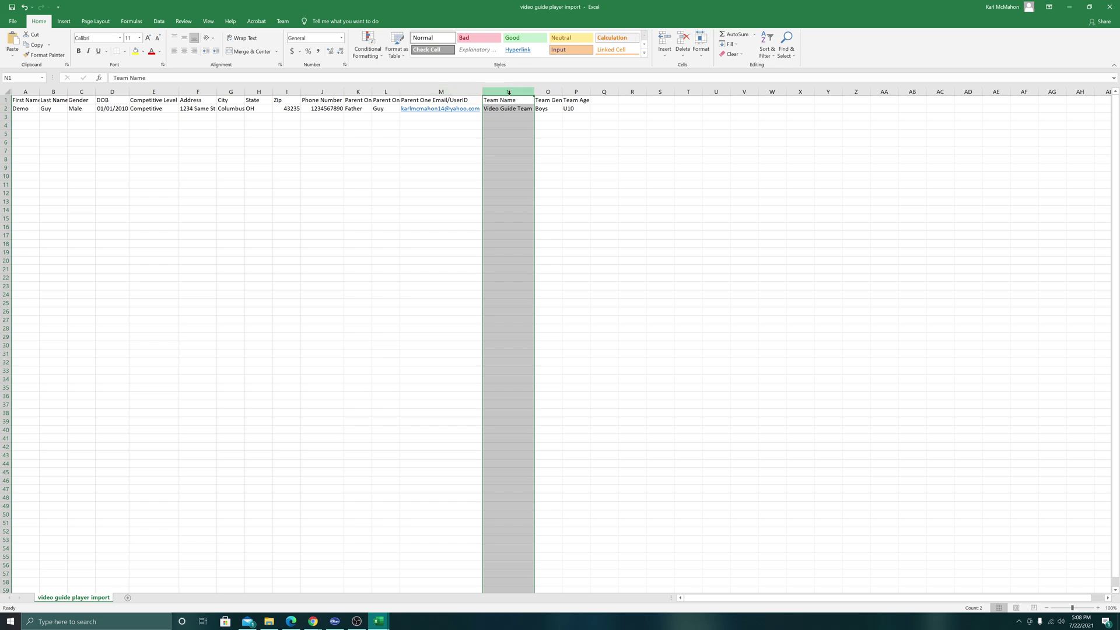
pyautogui.click(480, 126)
pyautogui.click(511, 91)
pyautogui.click(548, 91)
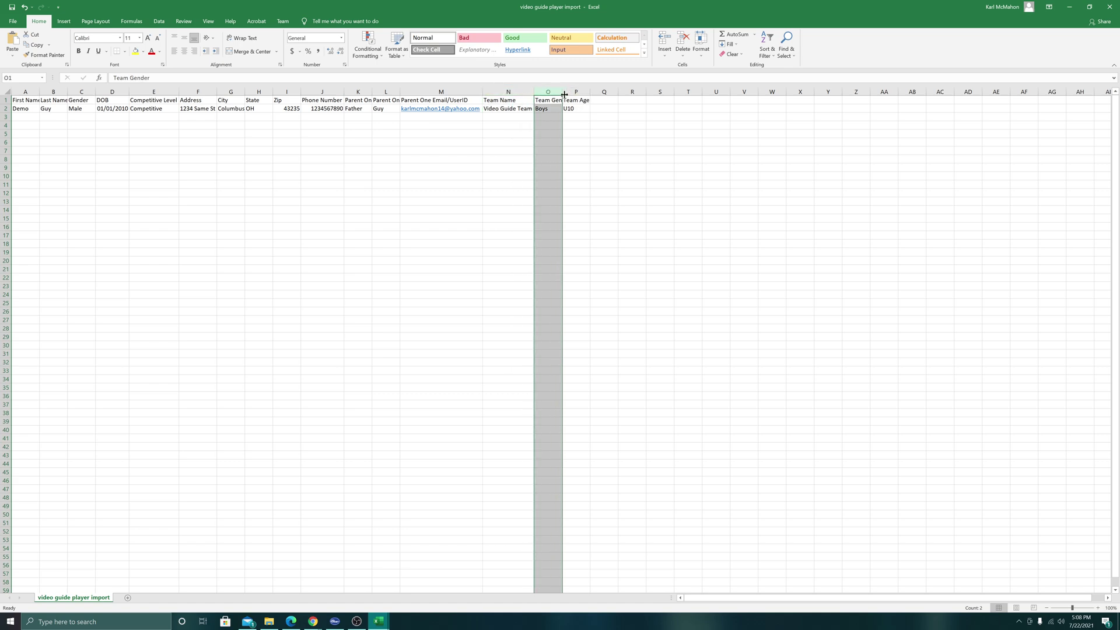
pyautogui.click(576, 92)
pyautogui.click(502, 92)
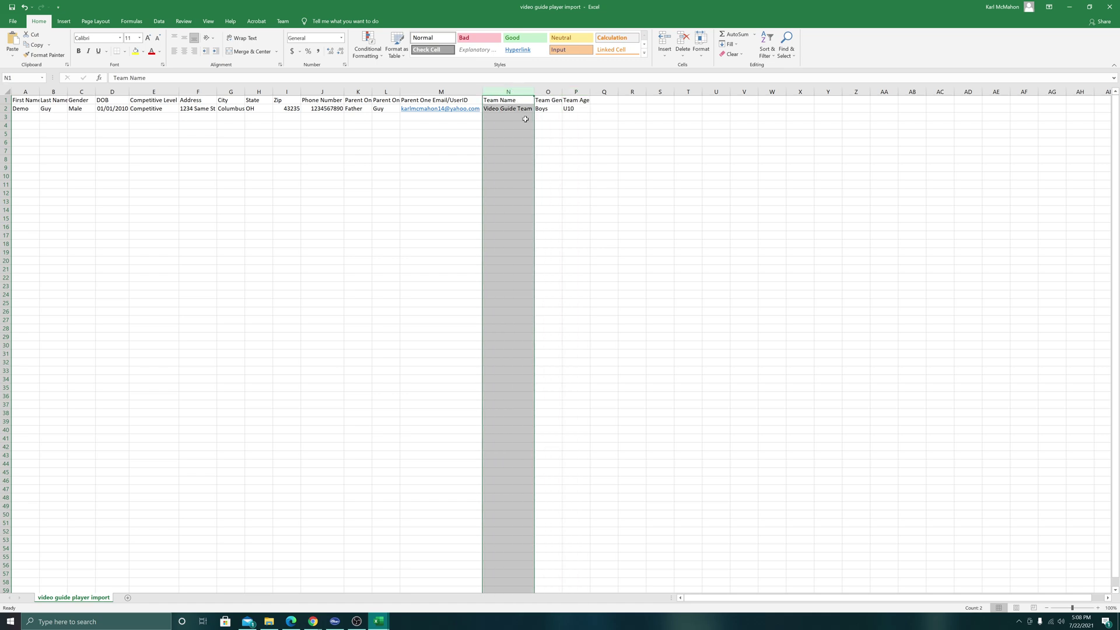
# - Check the row-2 team values: Team Gender Boys and Team Age U10
pyautogui.click(517, 109)
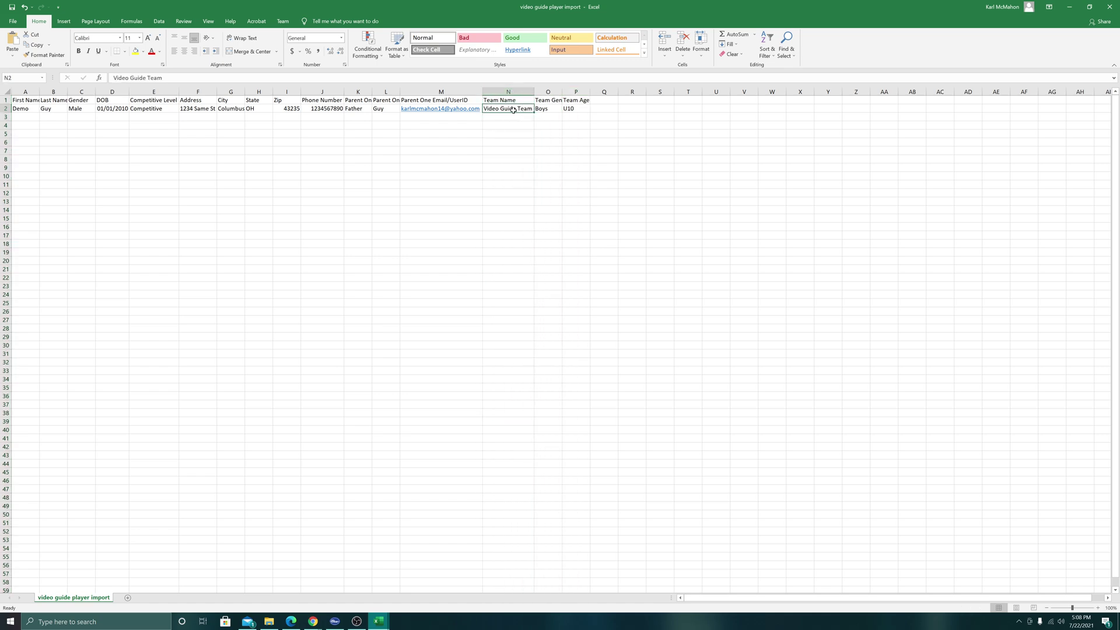
pyautogui.click(544, 110)
pyautogui.click(512, 108)
pyautogui.click(507, 117)
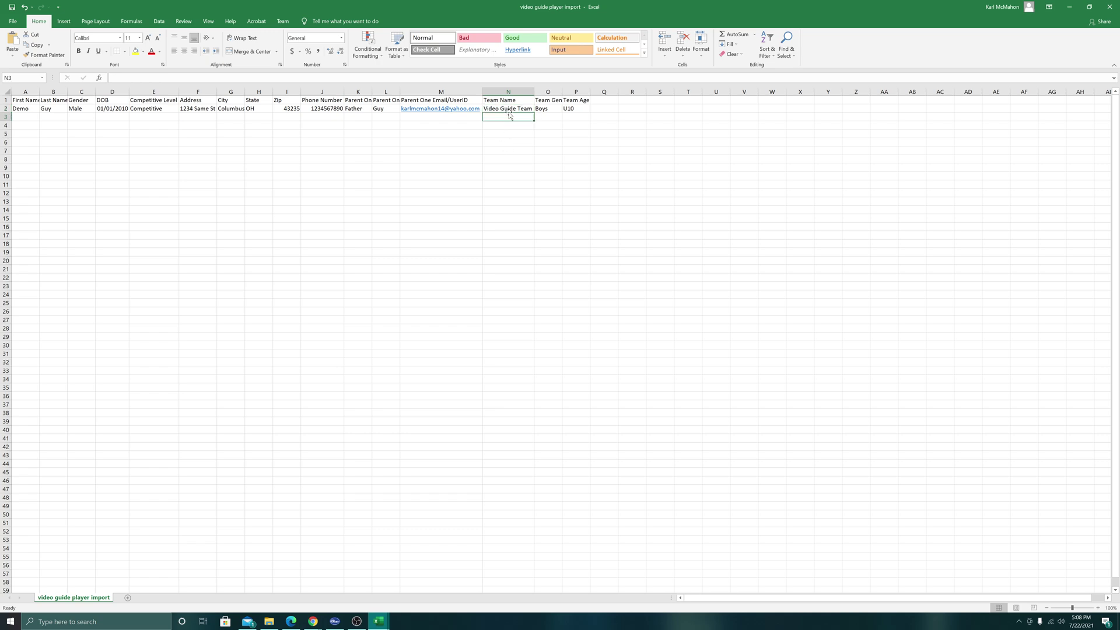
pyautogui.click(518, 108)
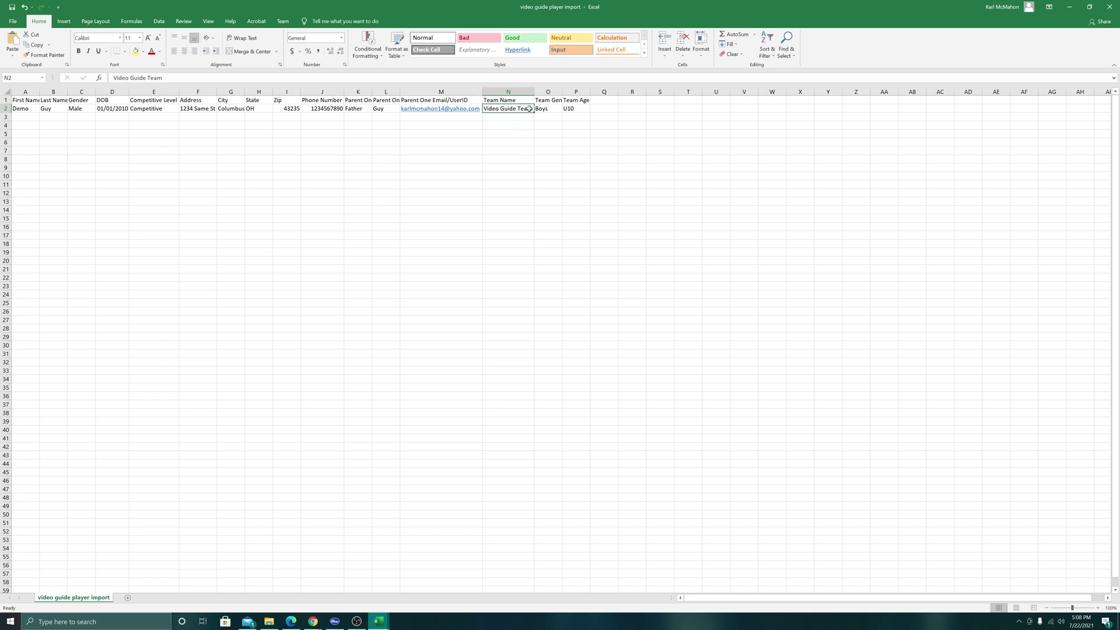
pyautogui.click(540, 109)
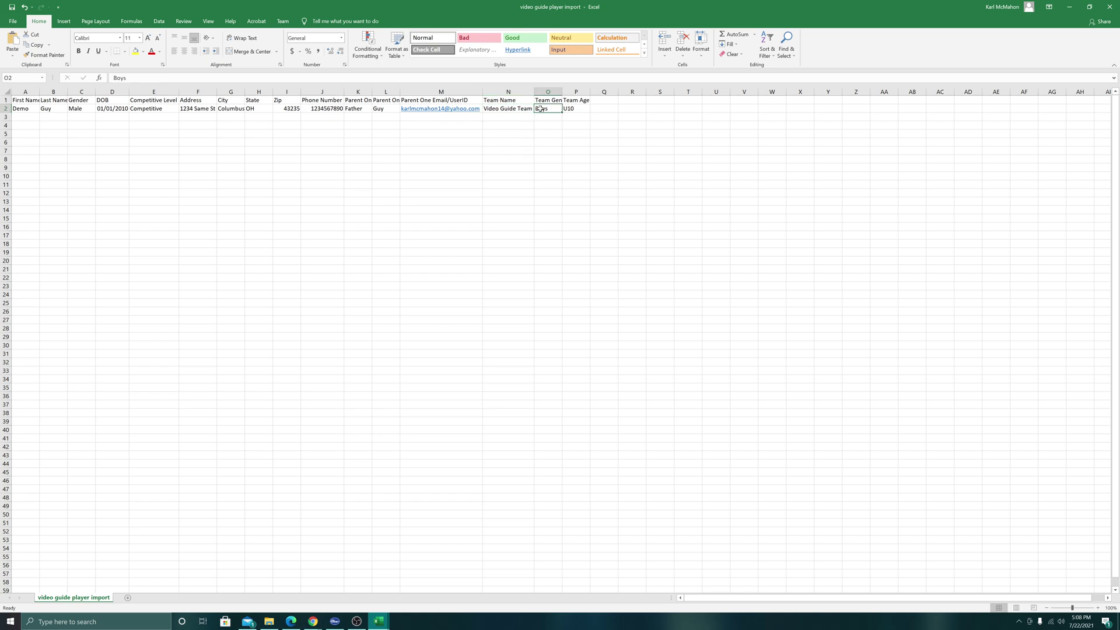
pyautogui.click(573, 109)
pyautogui.moveTo(576, 119); pyautogui.dragTo(580, 111)
pyautogui.press('Left')
pyautogui.click(579, 108)
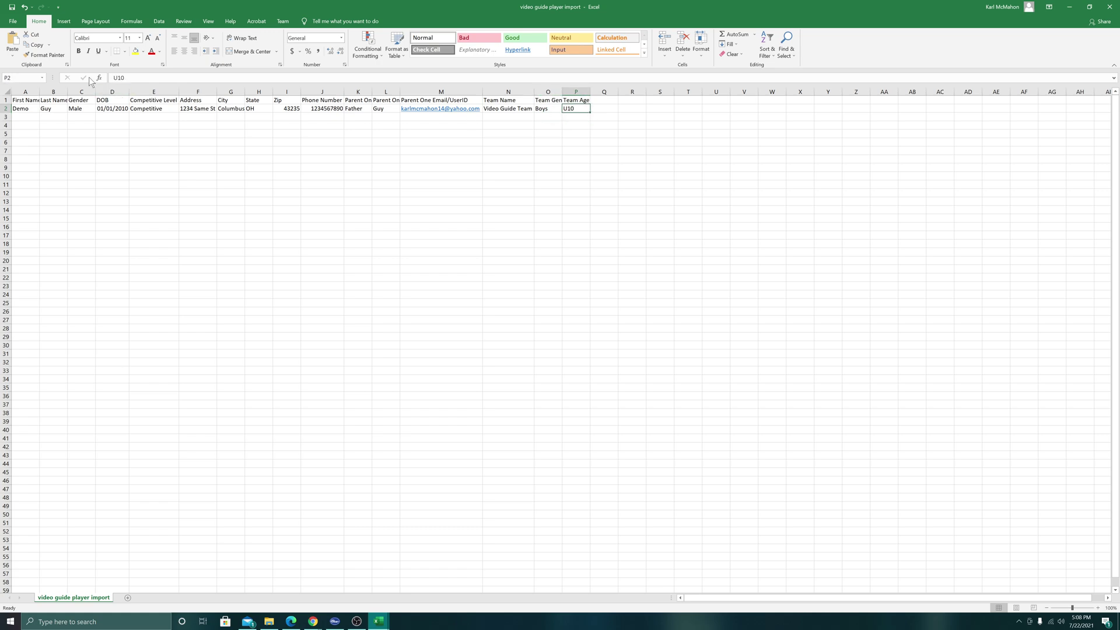
# - Save the player sheet in CSV format, then click through the data cells
pyautogui.click(11, 9)
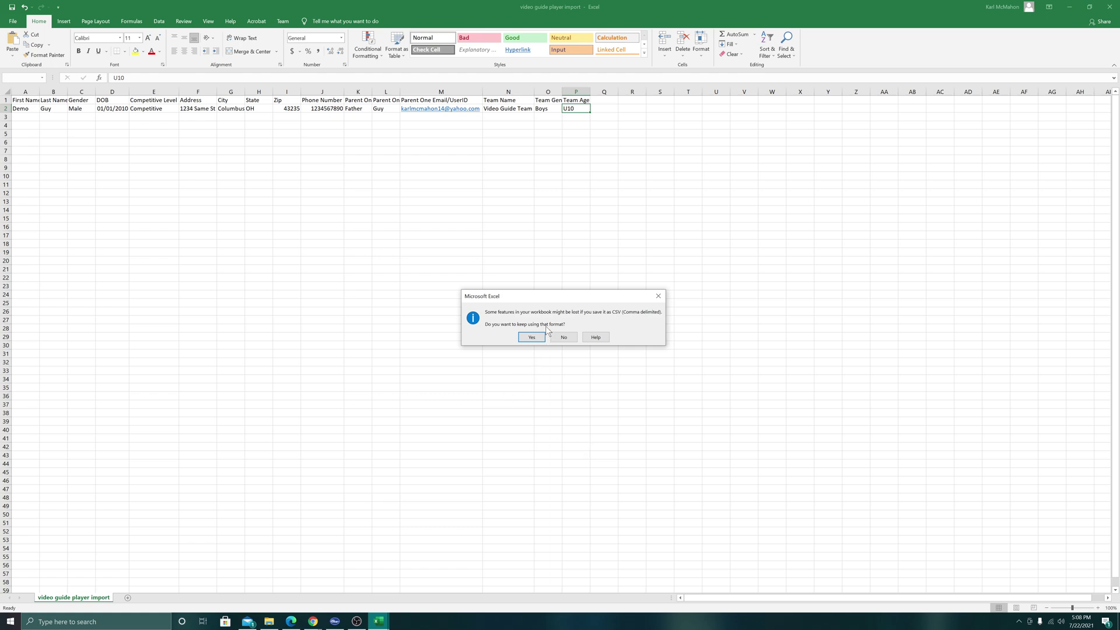
pyautogui.click(535, 338)
pyautogui.click(423, 168)
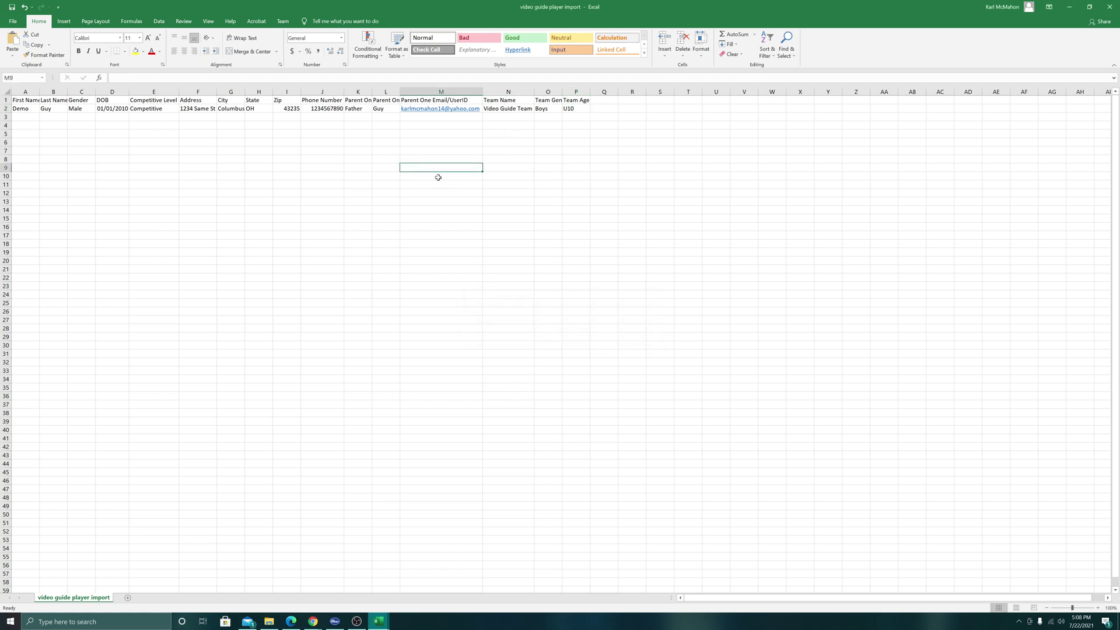
pyautogui.moveTo(442, 126); pyautogui.dragTo(449, 142)
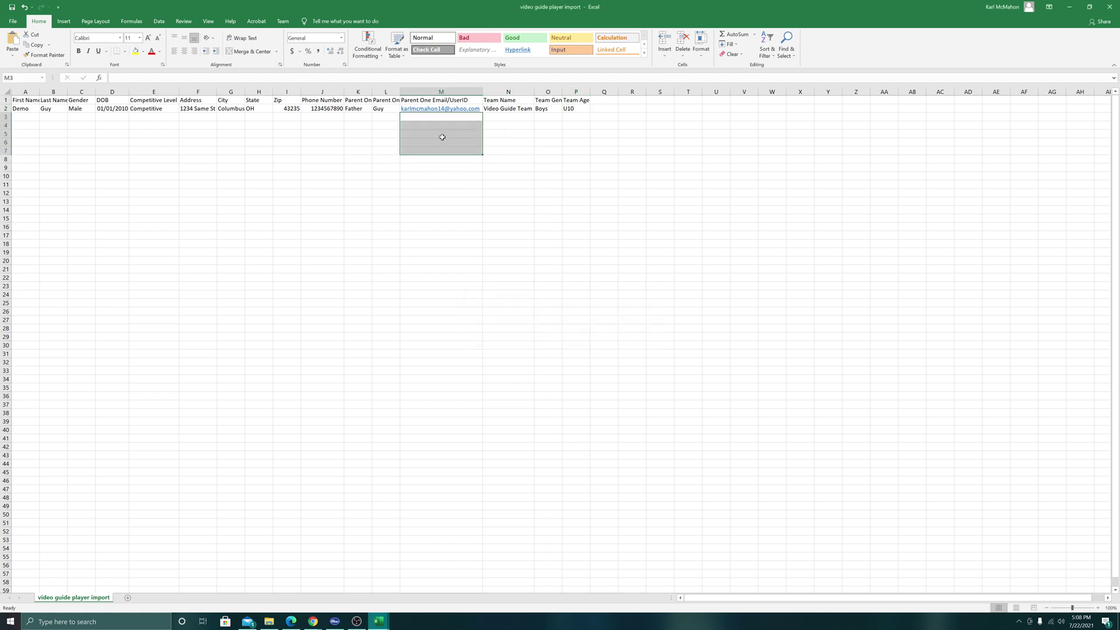
pyautogui.click(442, 138)
pyautogui.click(444, 117)
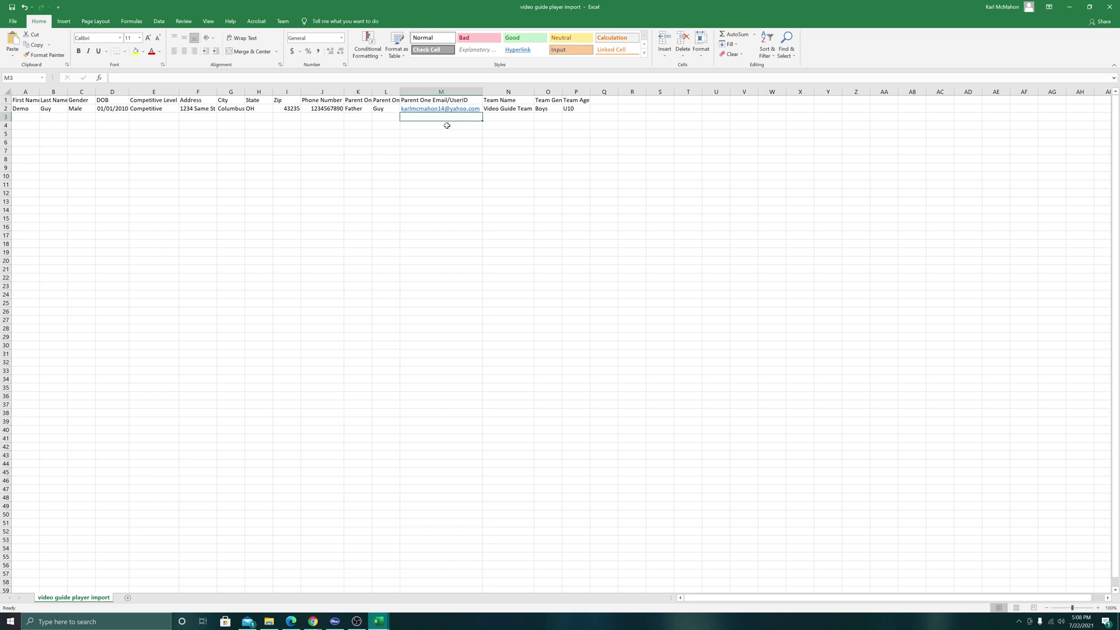
pyautogui.click(500, 116)
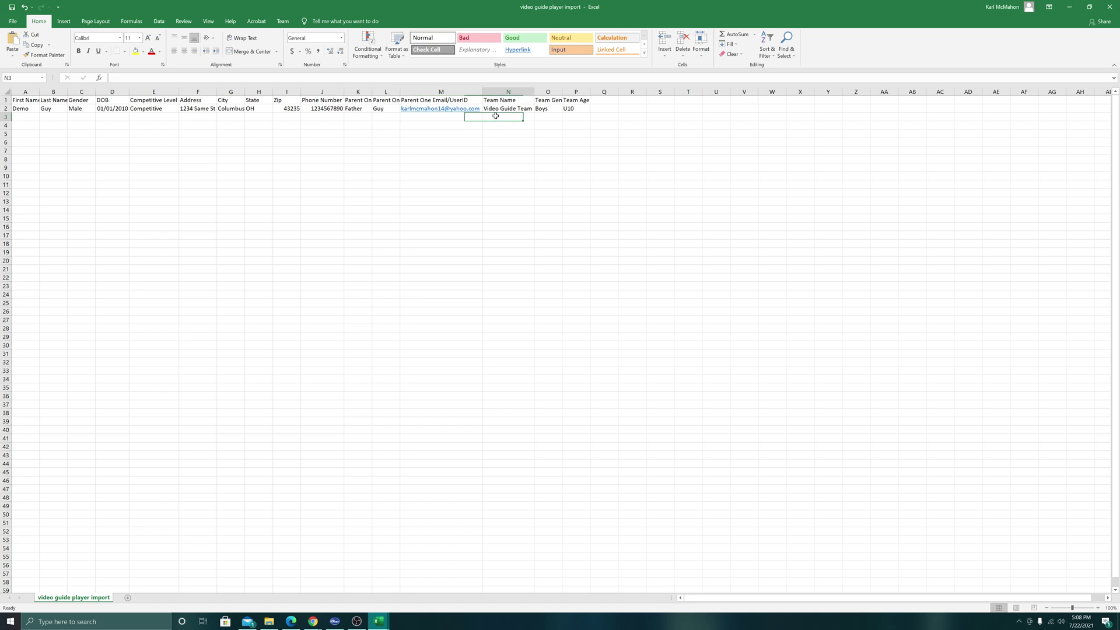
pyautogui.click(478, 117)
pyautogui.click(502, 123)
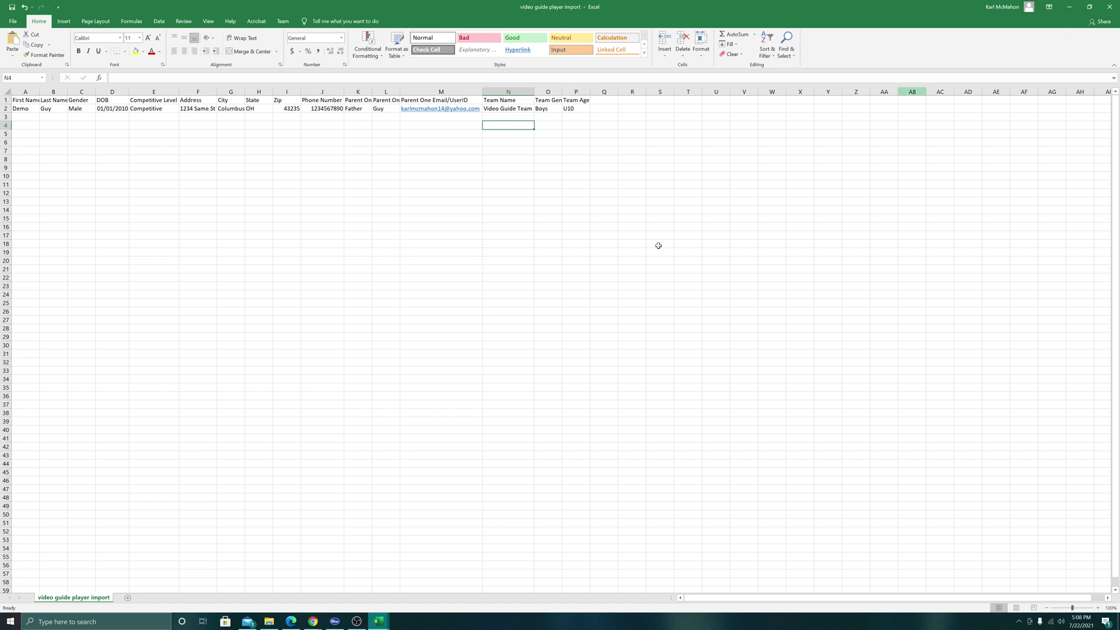
# - Return to GotSport's Import Players page and choose USCLUB as the affiliation
pyautogui.moveTo(313, 620)
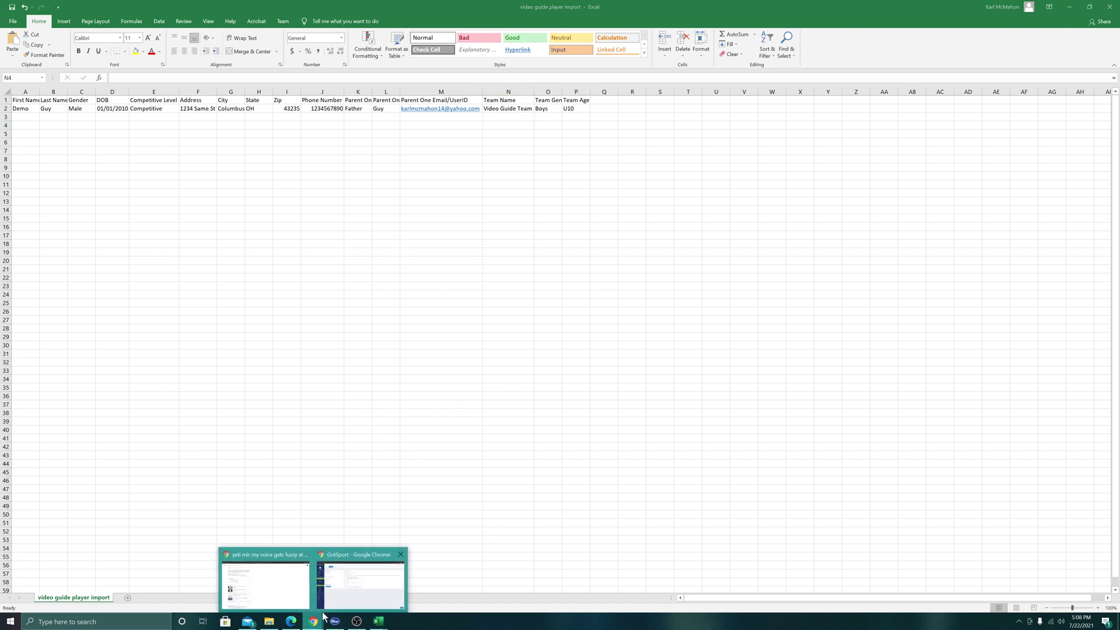
pyautogui.click(358, 593)
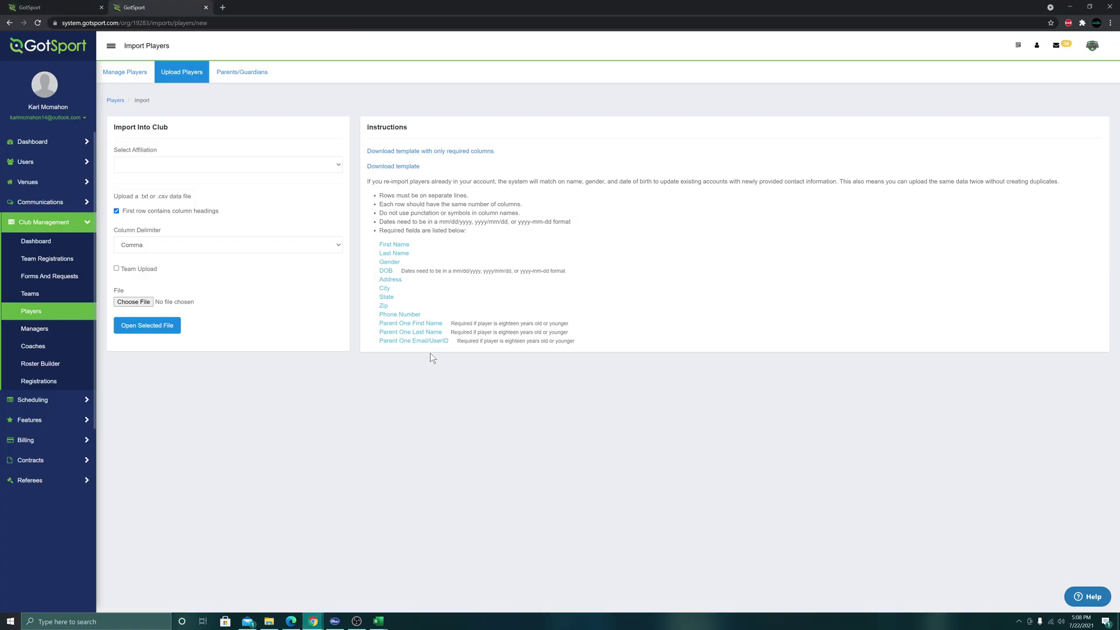
pyautogui.click(221, 170)
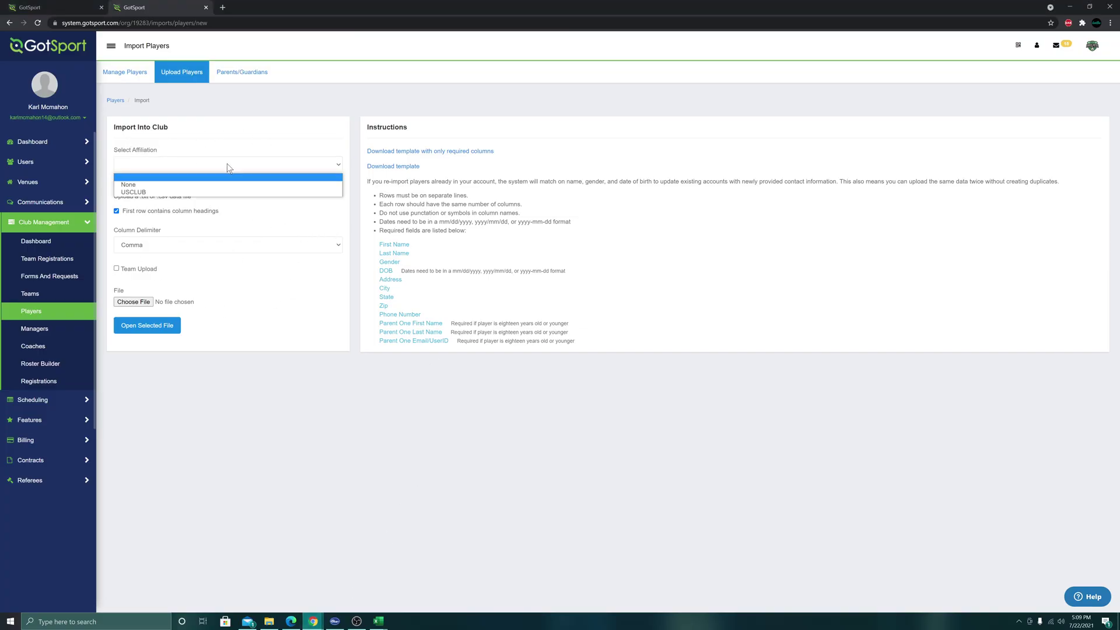
pyautogui.click(237, 198)
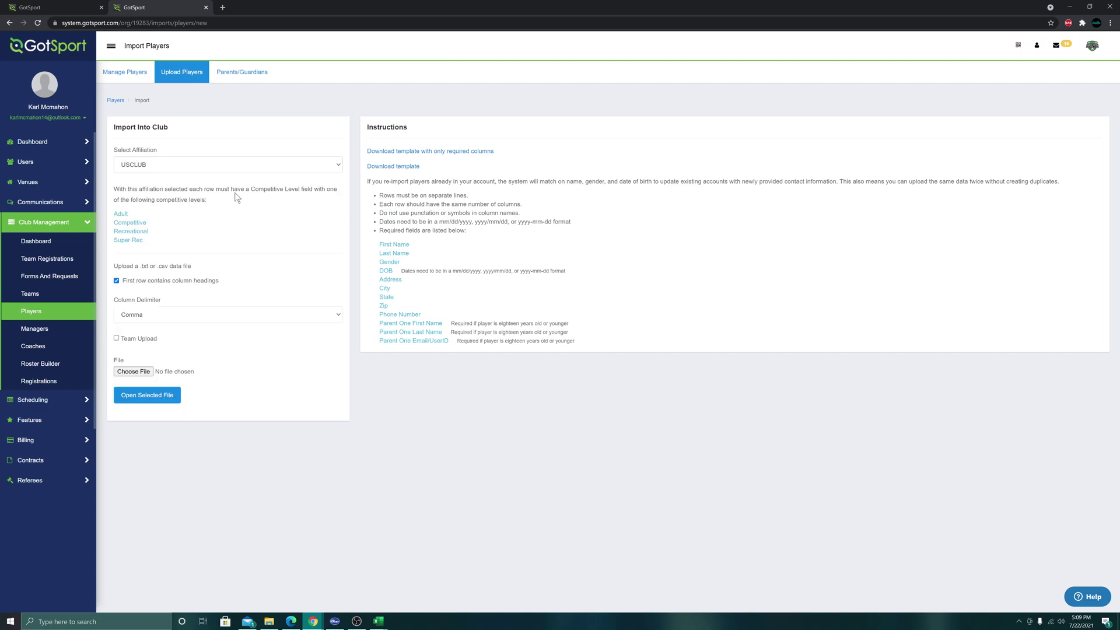
pyautogui.moveTo(147, 223); pyautogui.dragTo(115, 226)
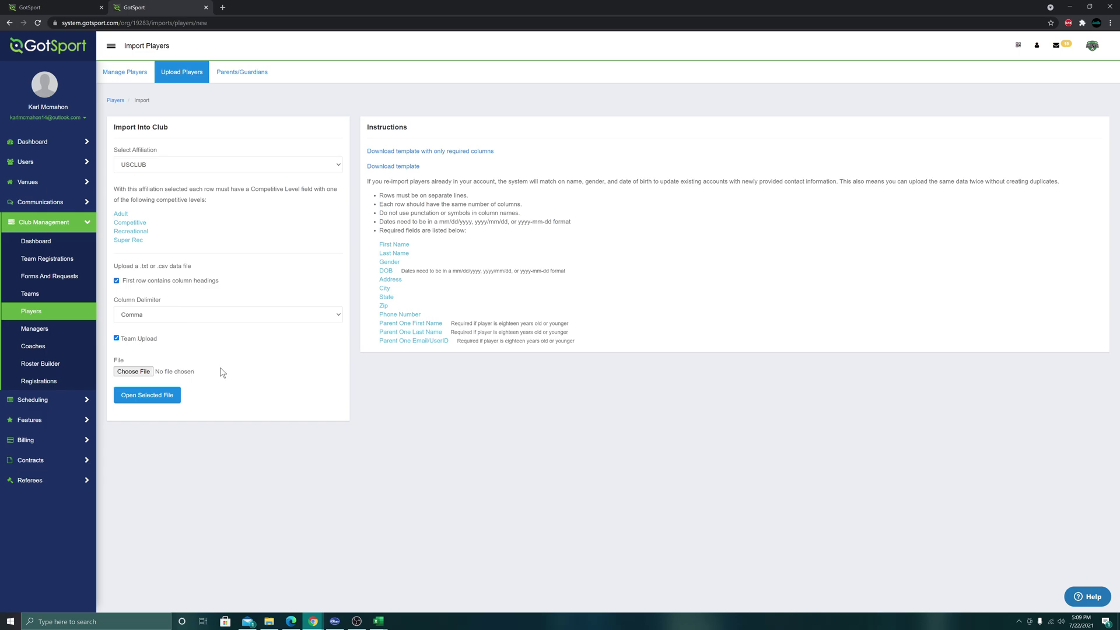
# - Choose the 'video guide player import' CSV file and upload it for preview
pyautogui.click(149, 372)
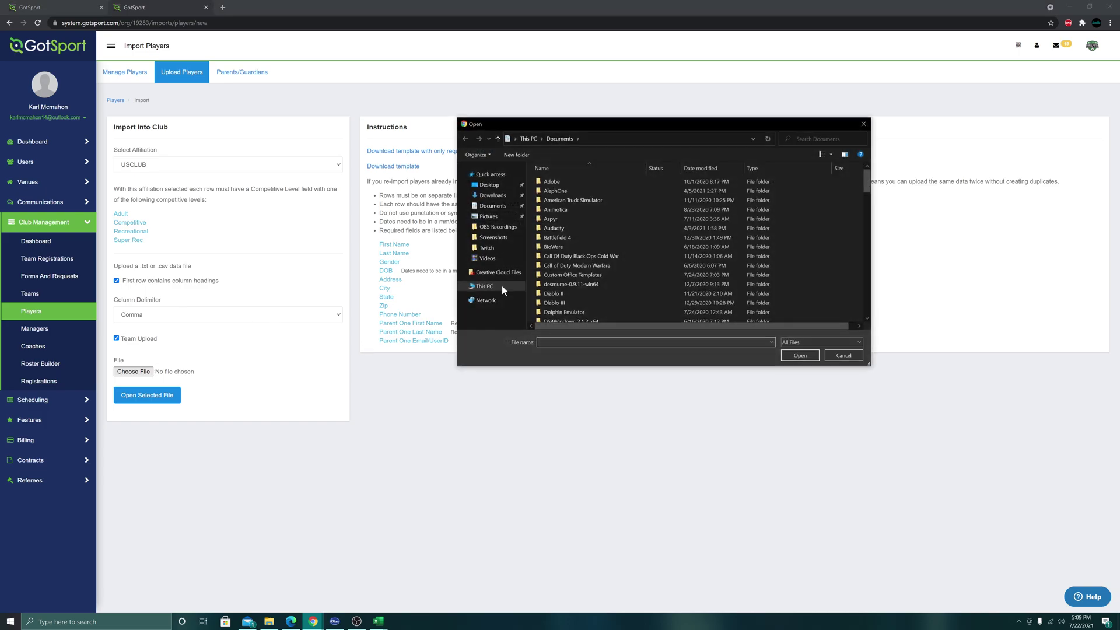
pyautogui.scroll(-10, 691, 266)
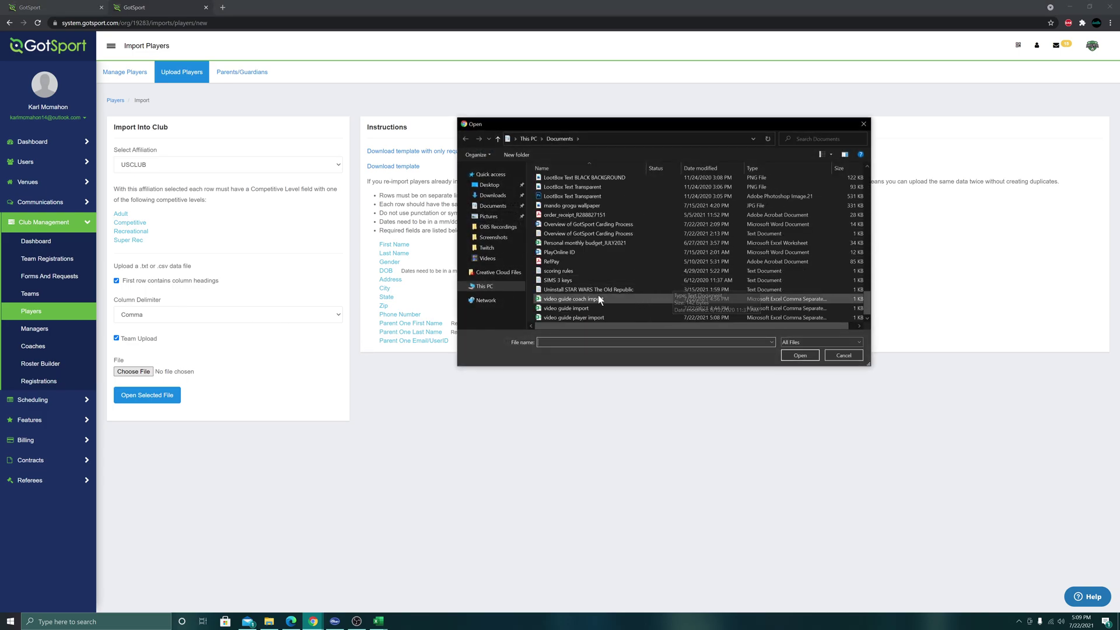
pyautogui.click(609, 317)
pyautogui.click(800, 356)
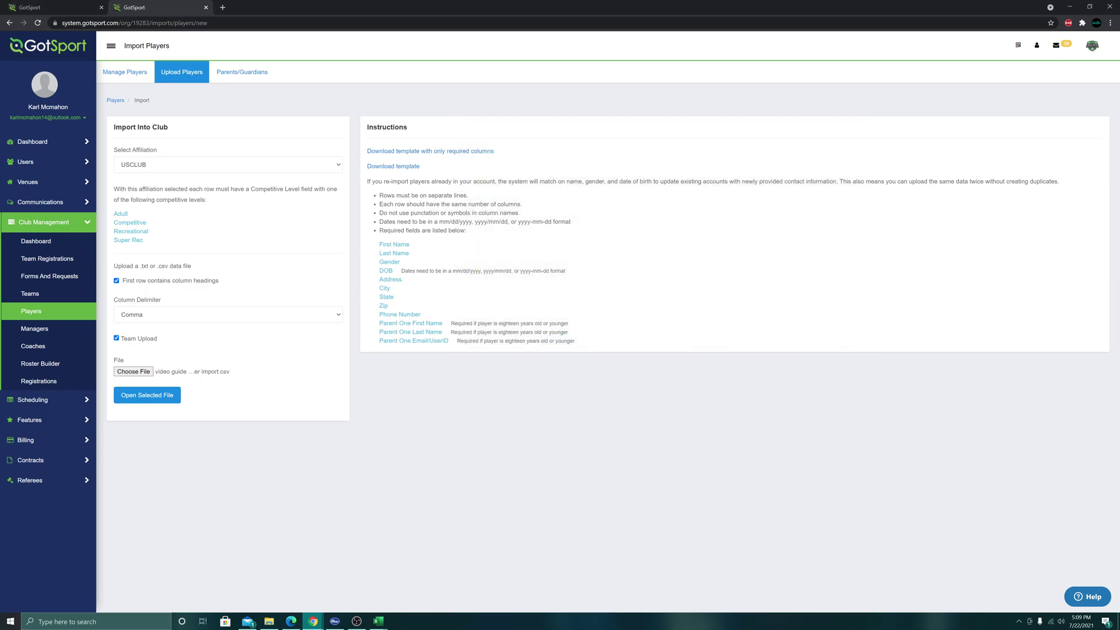
pyautogui.click(168, 396)
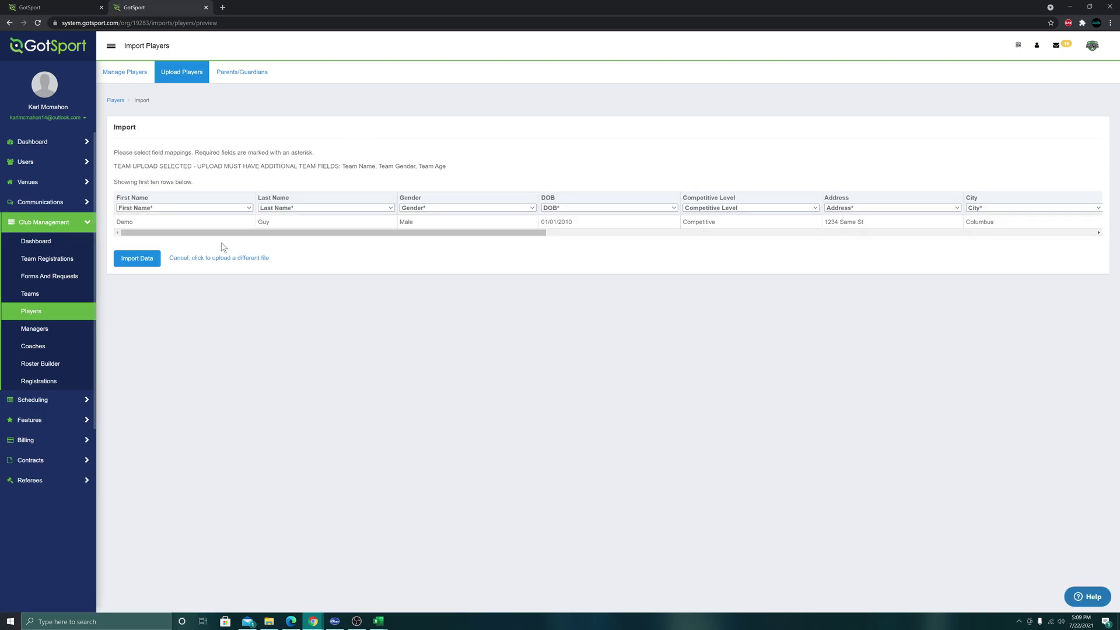
pyautogui.moveTo(264, 236); pyautogui.dragTo(163, 268)
pyautogui.click(138, 261)
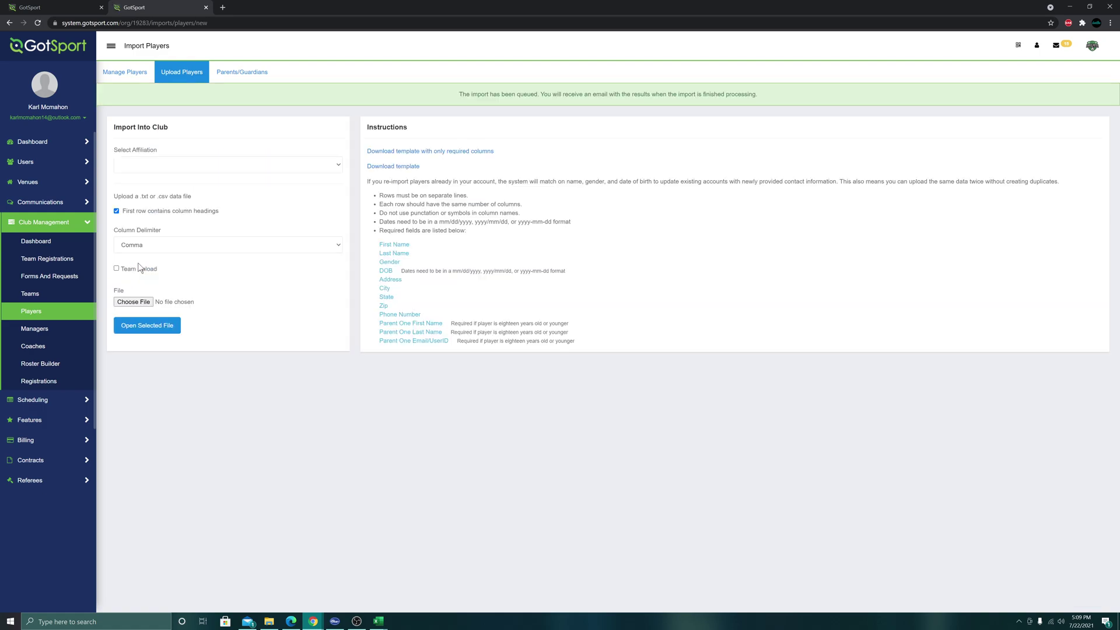
pyautogui.click(528, 107)
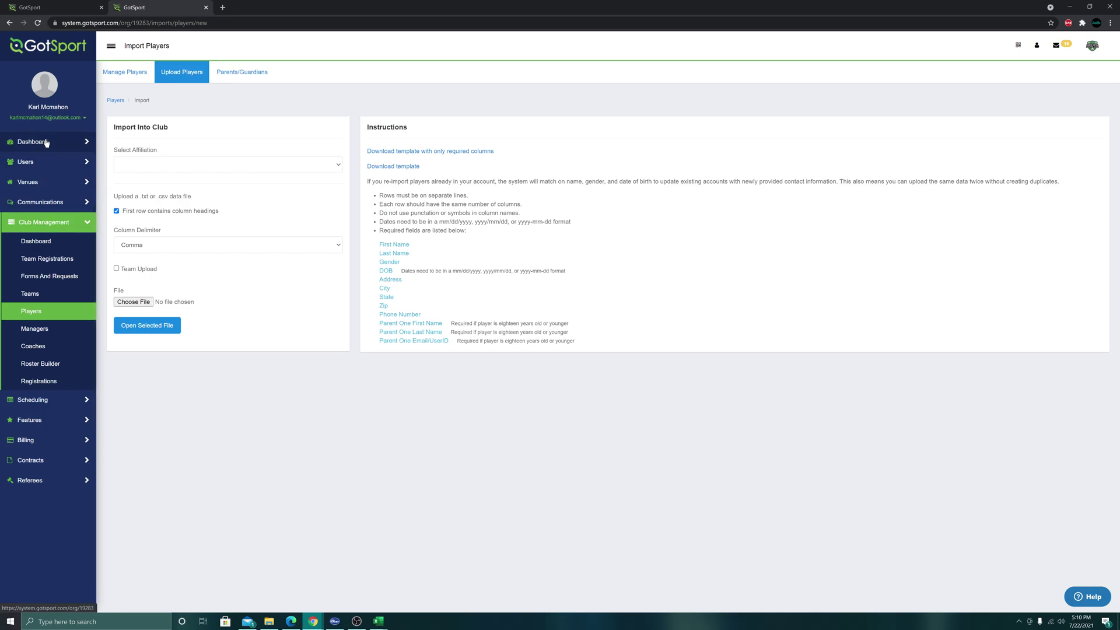
pyautogui.click(61, 228)
pyautogui.click(62, 229)
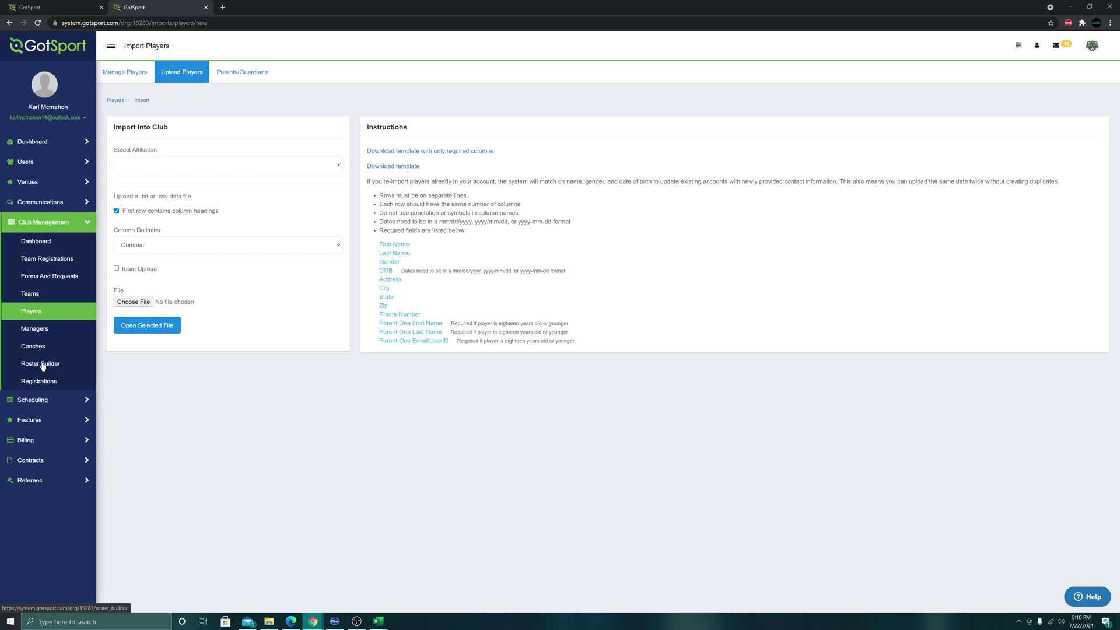
# - Find the imported player on Video Guide Team's roster, then return to the Dashboard
pyautogui.click(42, 297)
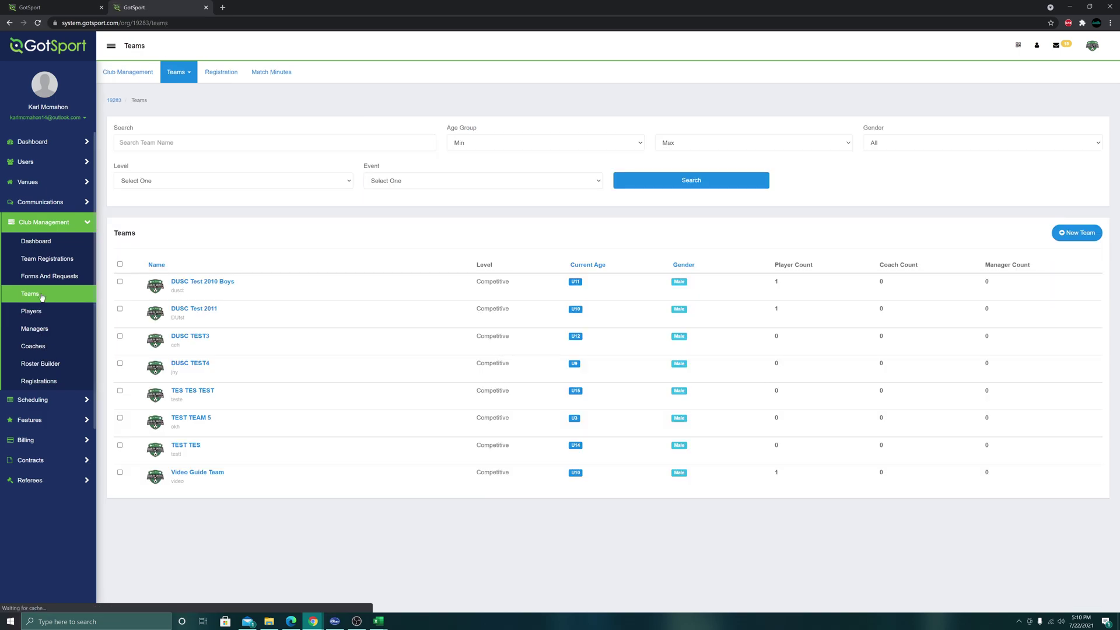
pyautogui.click(216, 475)
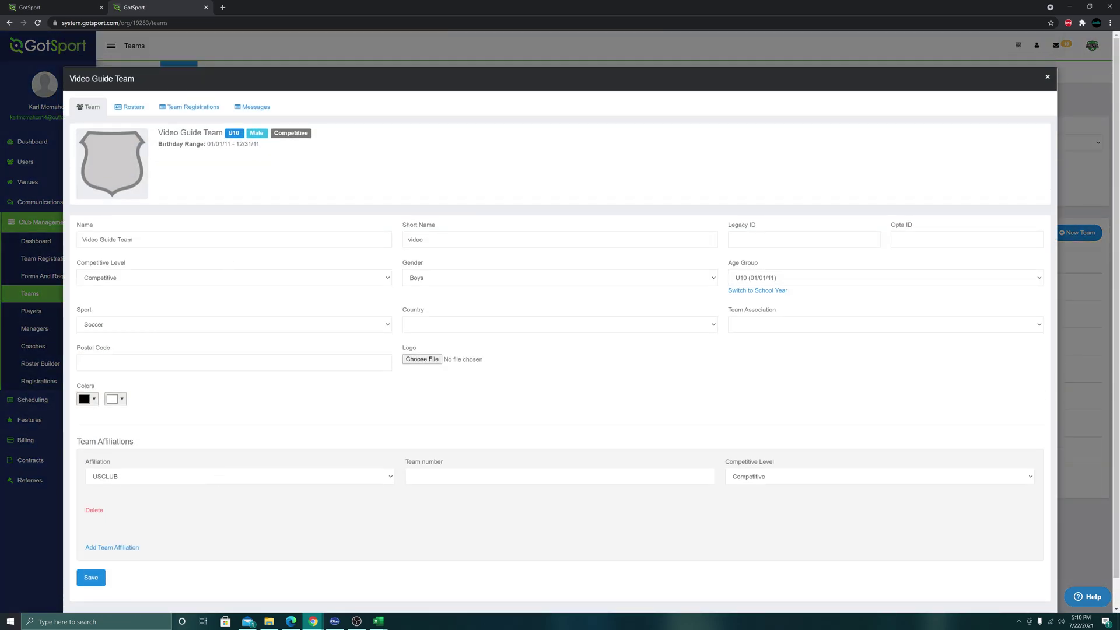
pyautogui.click(131, 107)
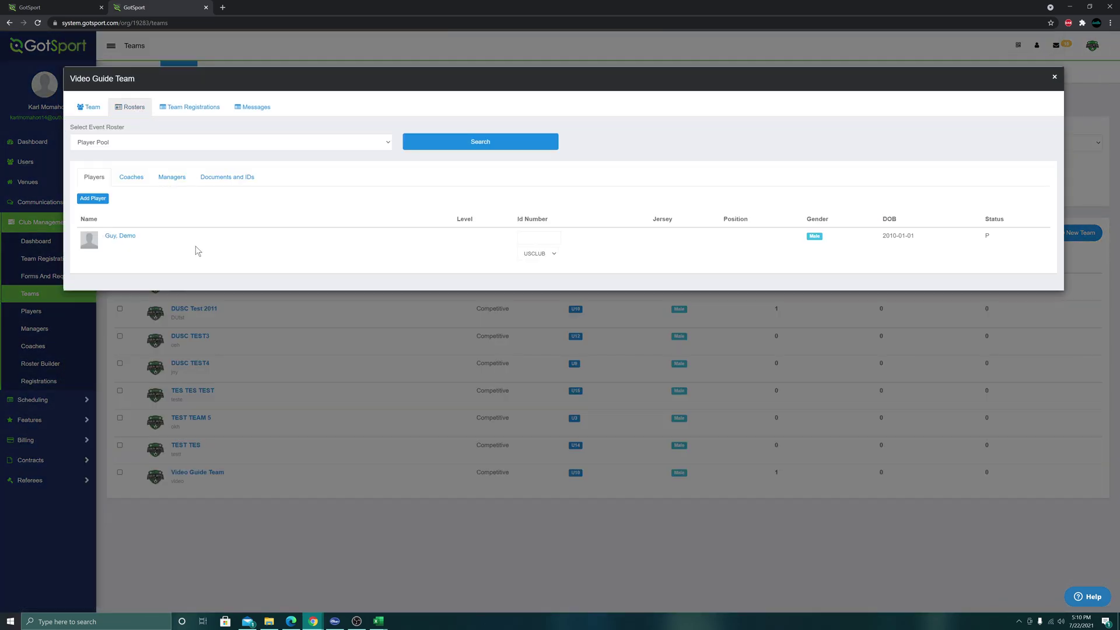
pyautogui.moveTo(138, 237); pyautogui.dragTo(104, 239)
pyautogui.click(175, 241)
pyautogui.click(1055, 78)
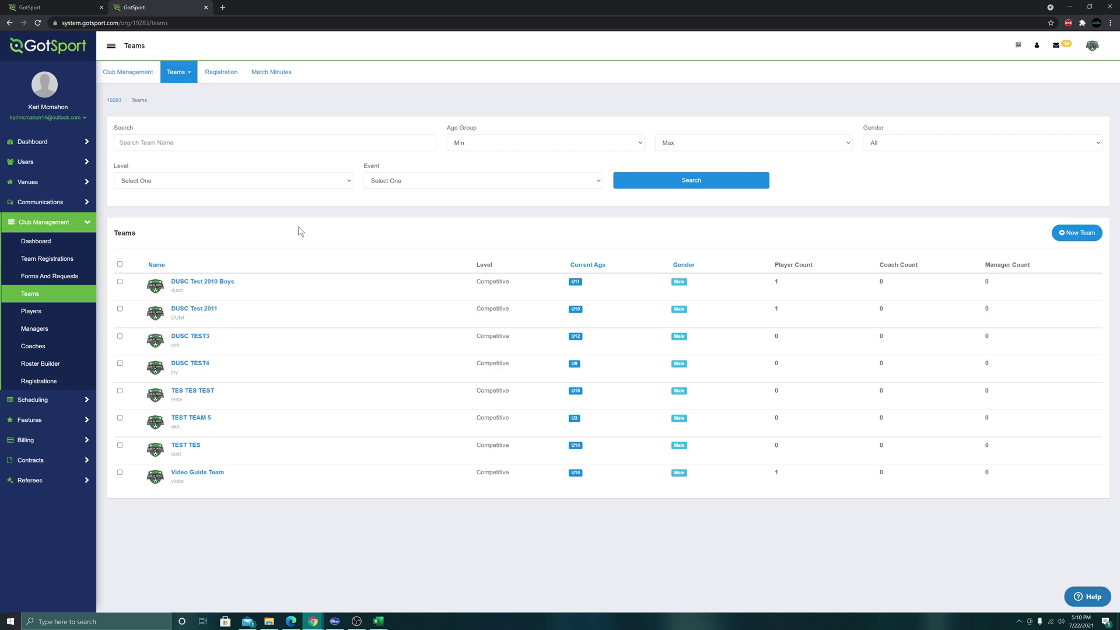
pyautogui.click(32, 161)
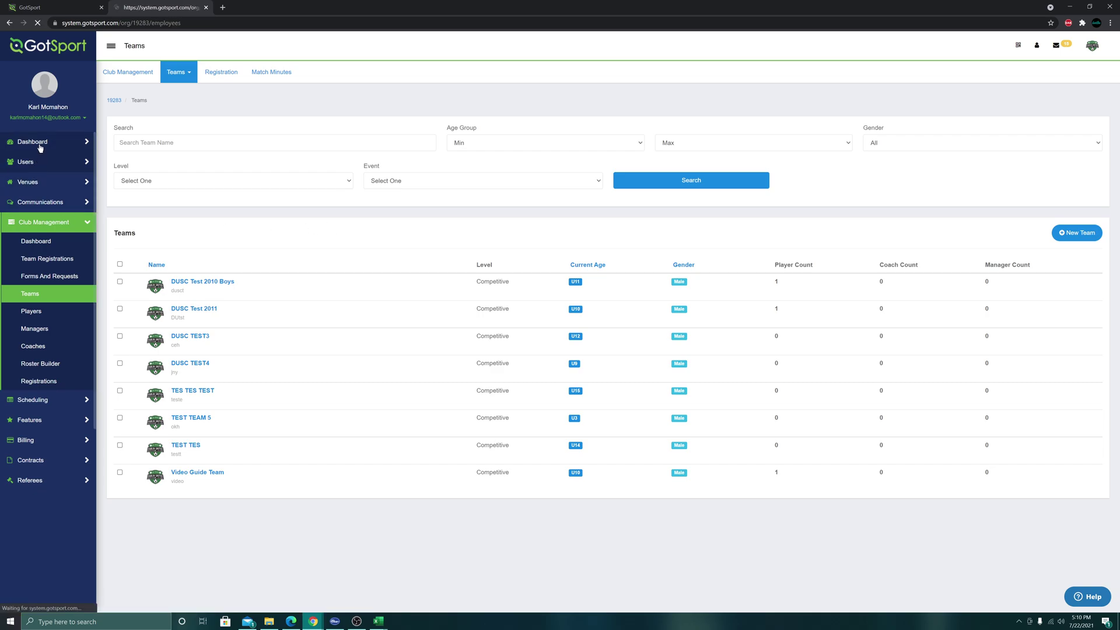